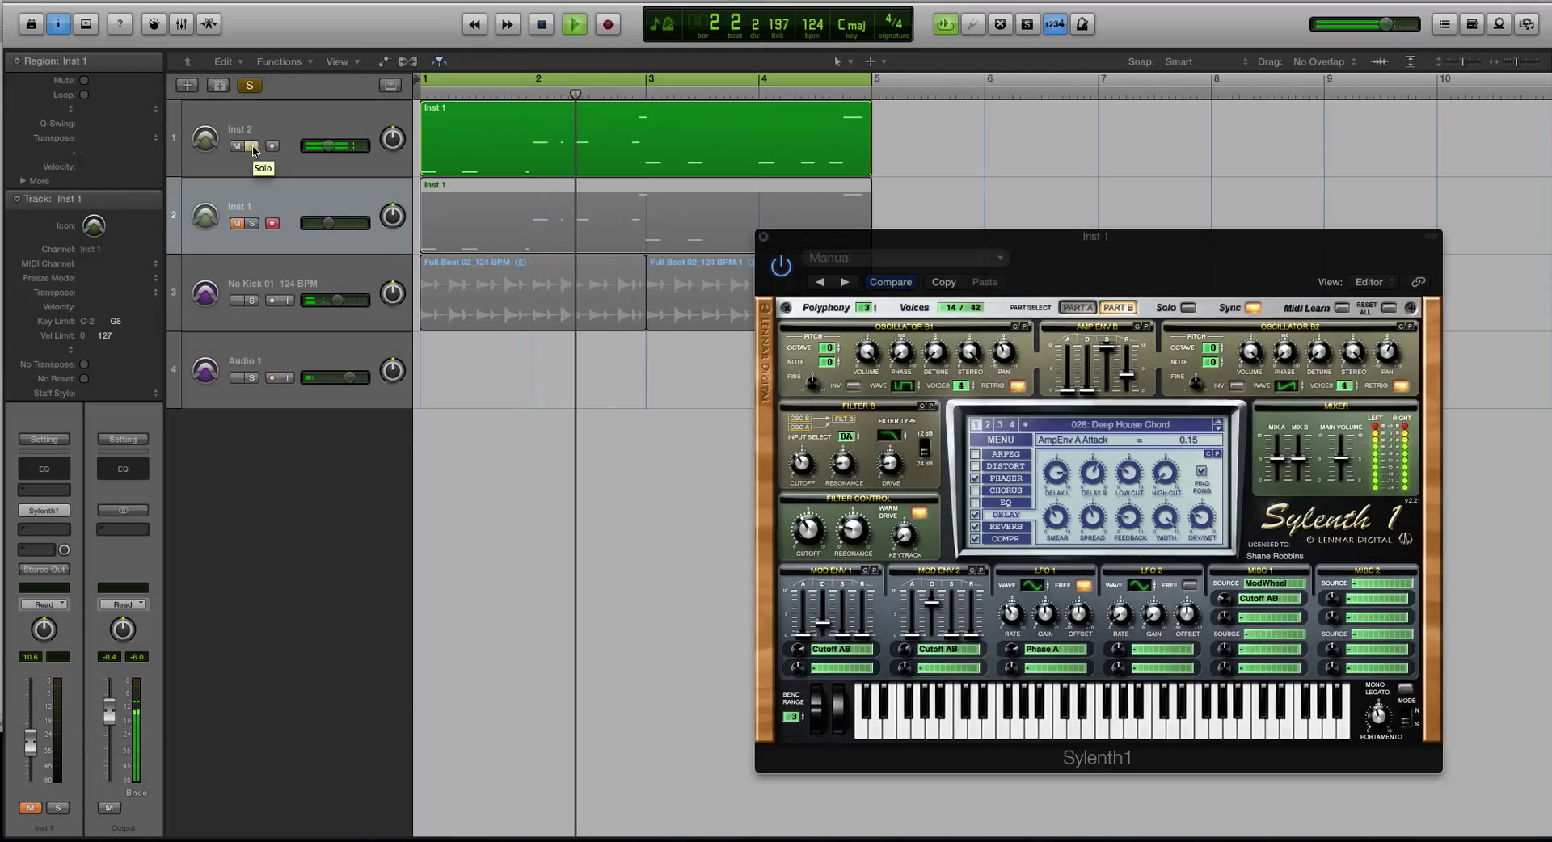
Step: Turn off solo on the Inst 2 track and play it together with the beat, ending with playback stopped
{"action": "left_click", "coordinate": [252, 146]}
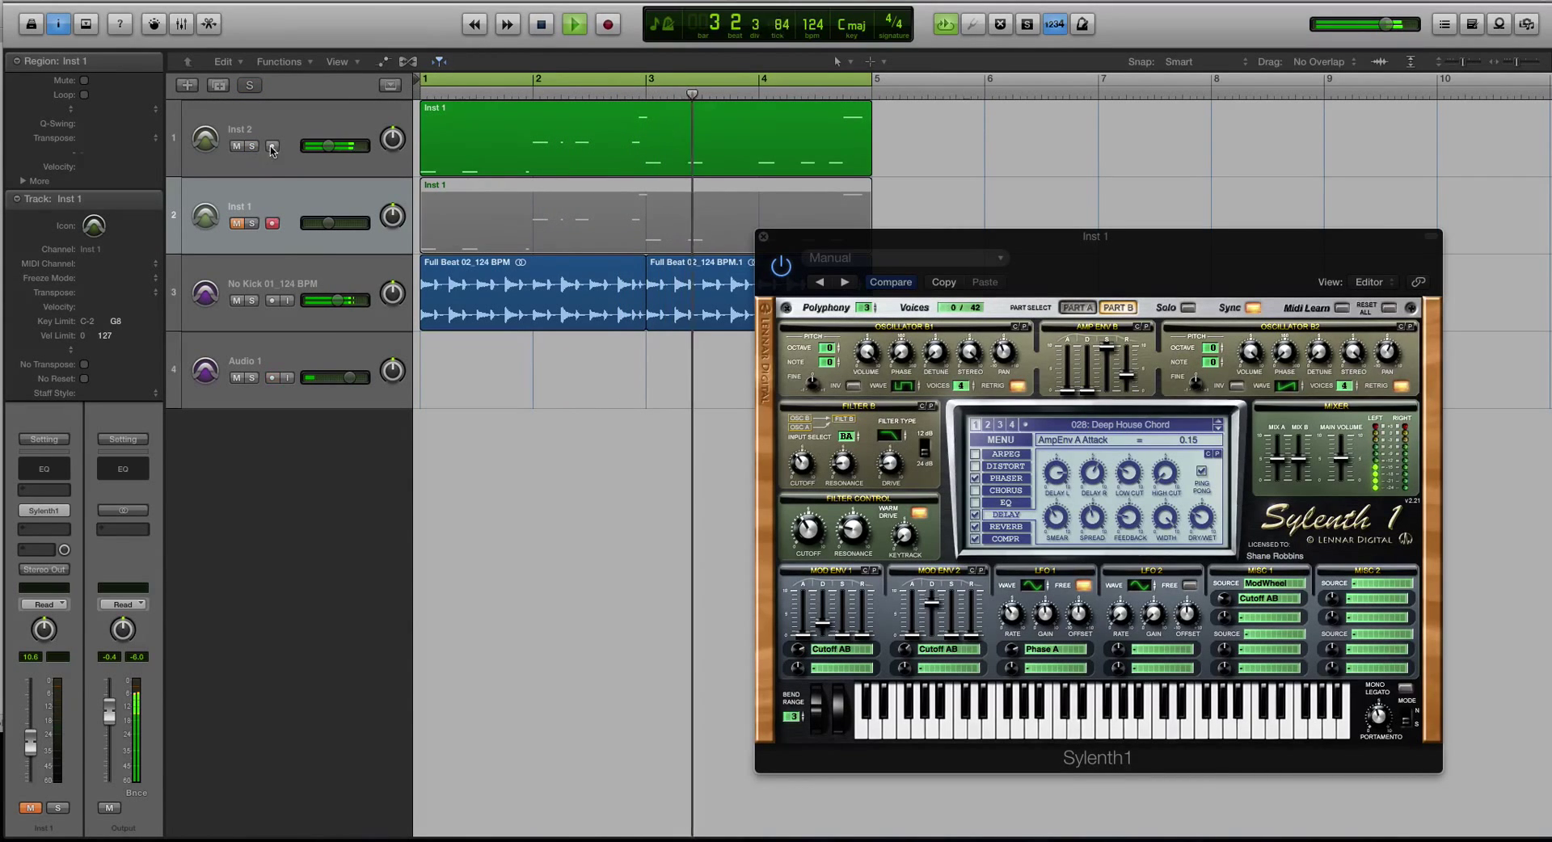
{"action": "left_click_drag", "start_coordinate": [792, 243], "coordinate": [488, 220]}
{"action": "key", "text": "space"}
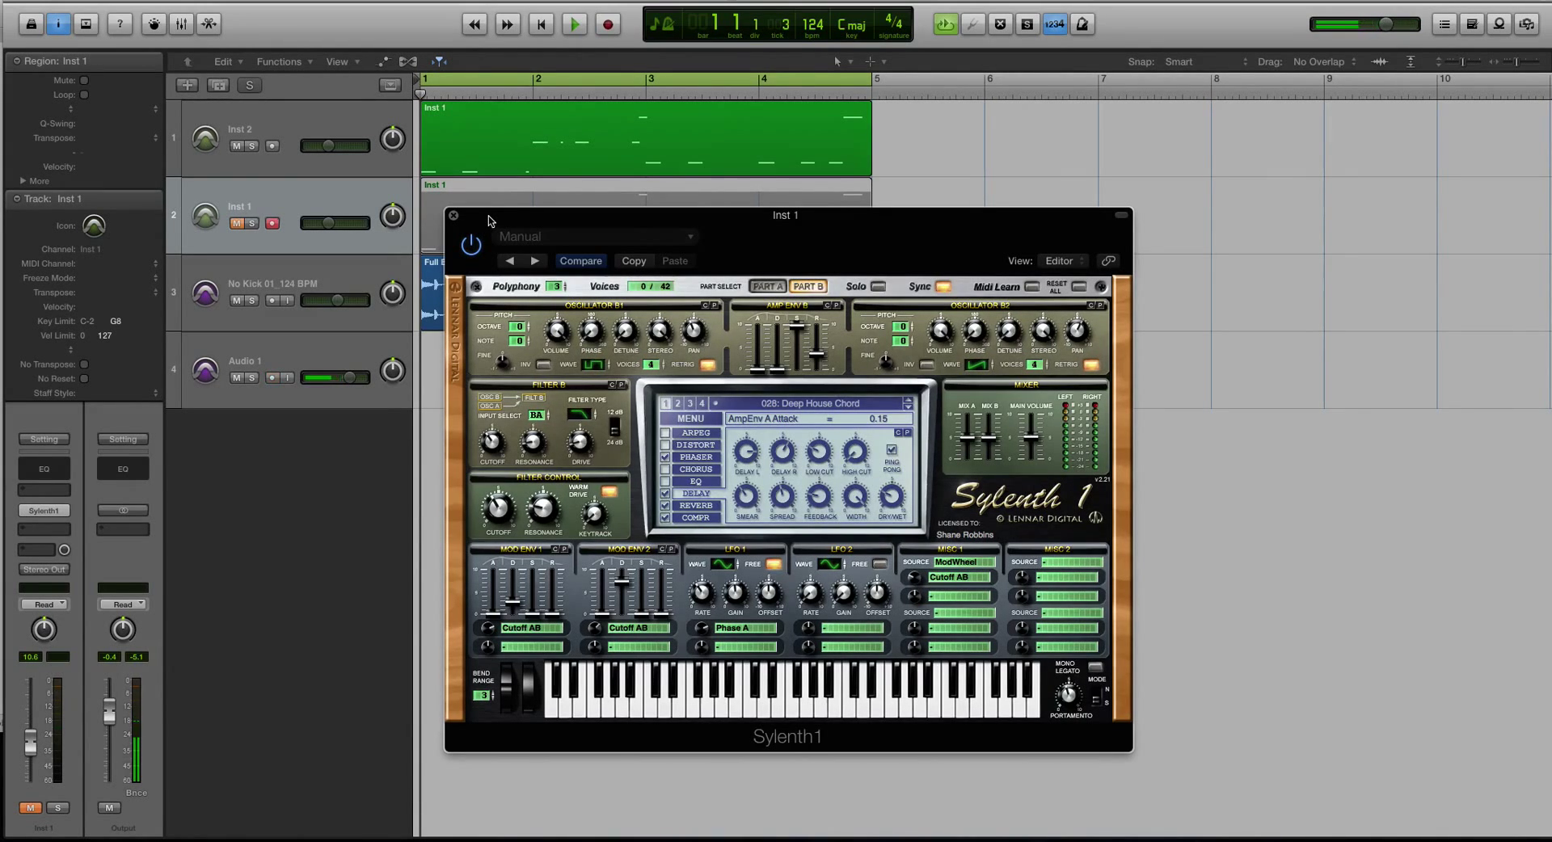
Step: Unmute the Inst 1 track and mute Inst 2 for playback, and show Part A of the Sylenth1 synth
{"action": "left_click_drag", "start_coordinate": [488, 220], "coordinate": [765, 236]}
{"action": "left_click", "coordinate": [569, 165]}
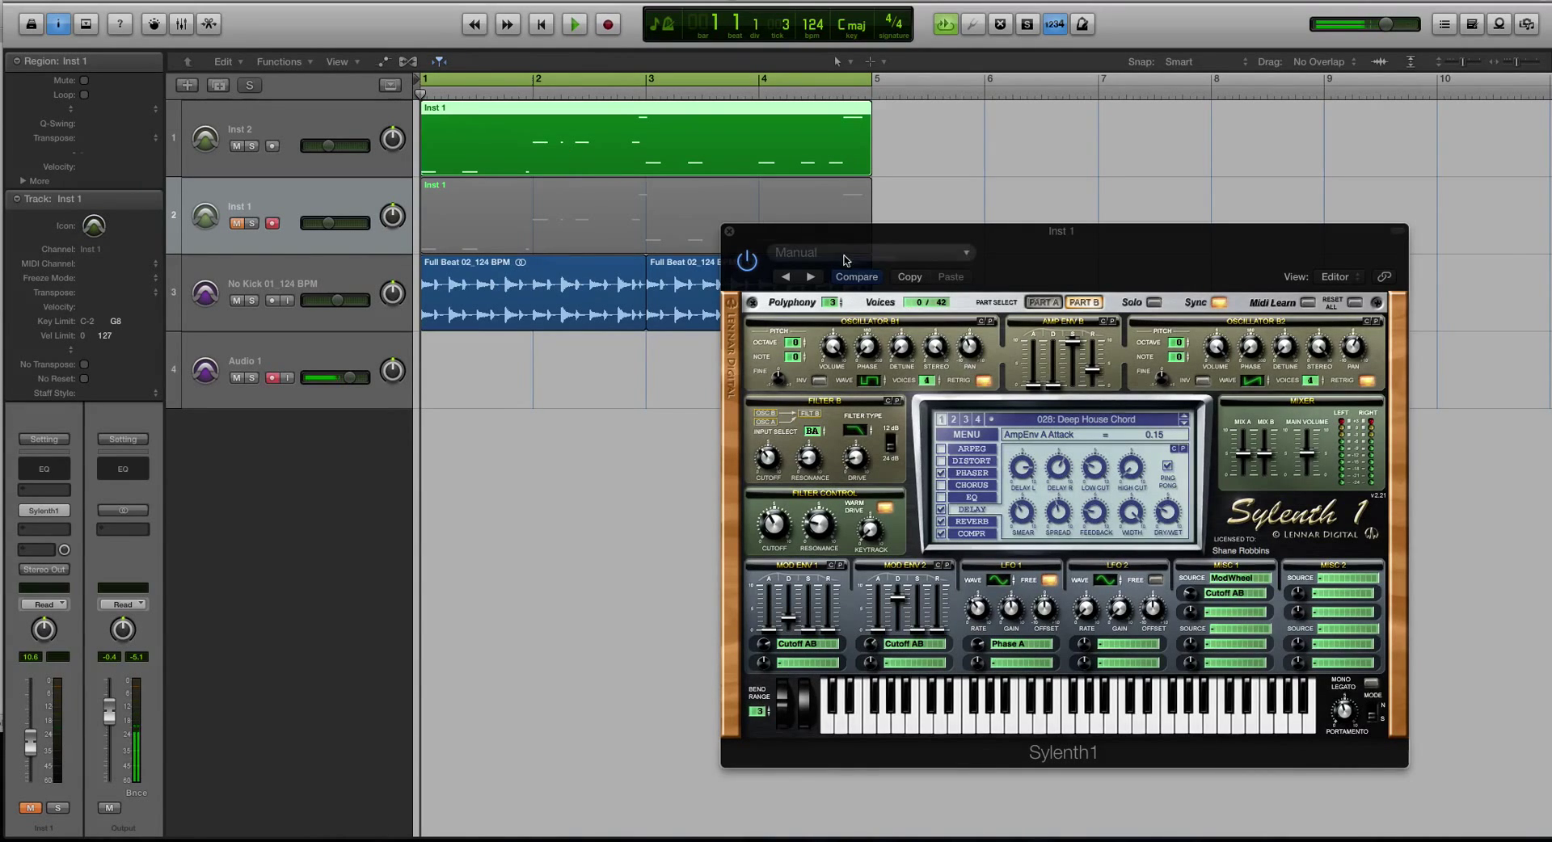
{"action": "left_click_drag", "start_coordinate": [840, 243], "coordinate": [735, 255]}
{"action": "left_click", "coordinate": [235, 224]}
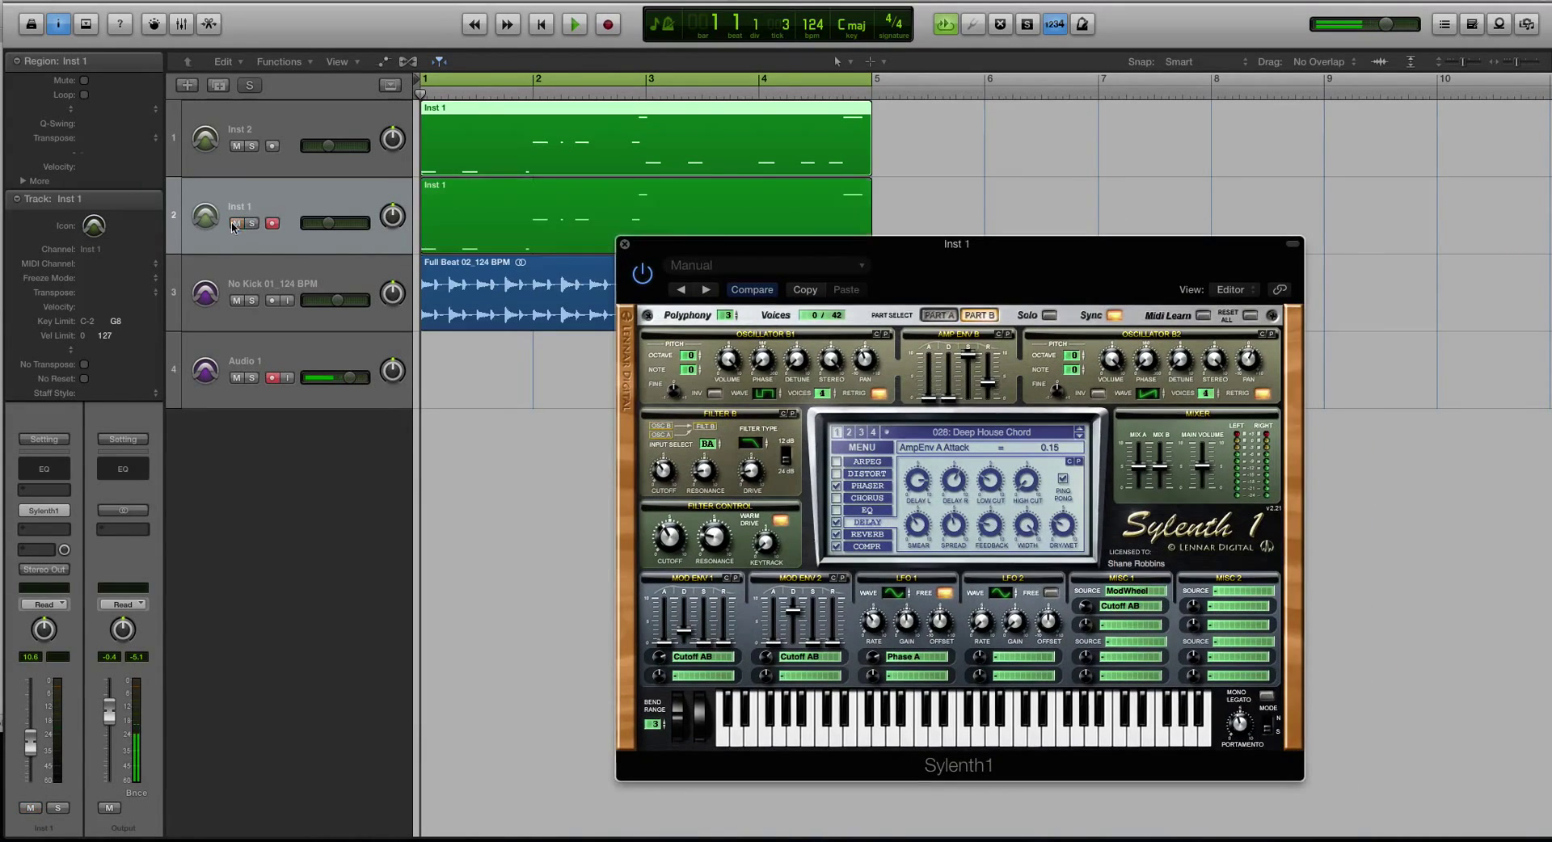
{"action": "left_click", "coordinate": [236, 146]}
{"action": "key", "text": "space"}
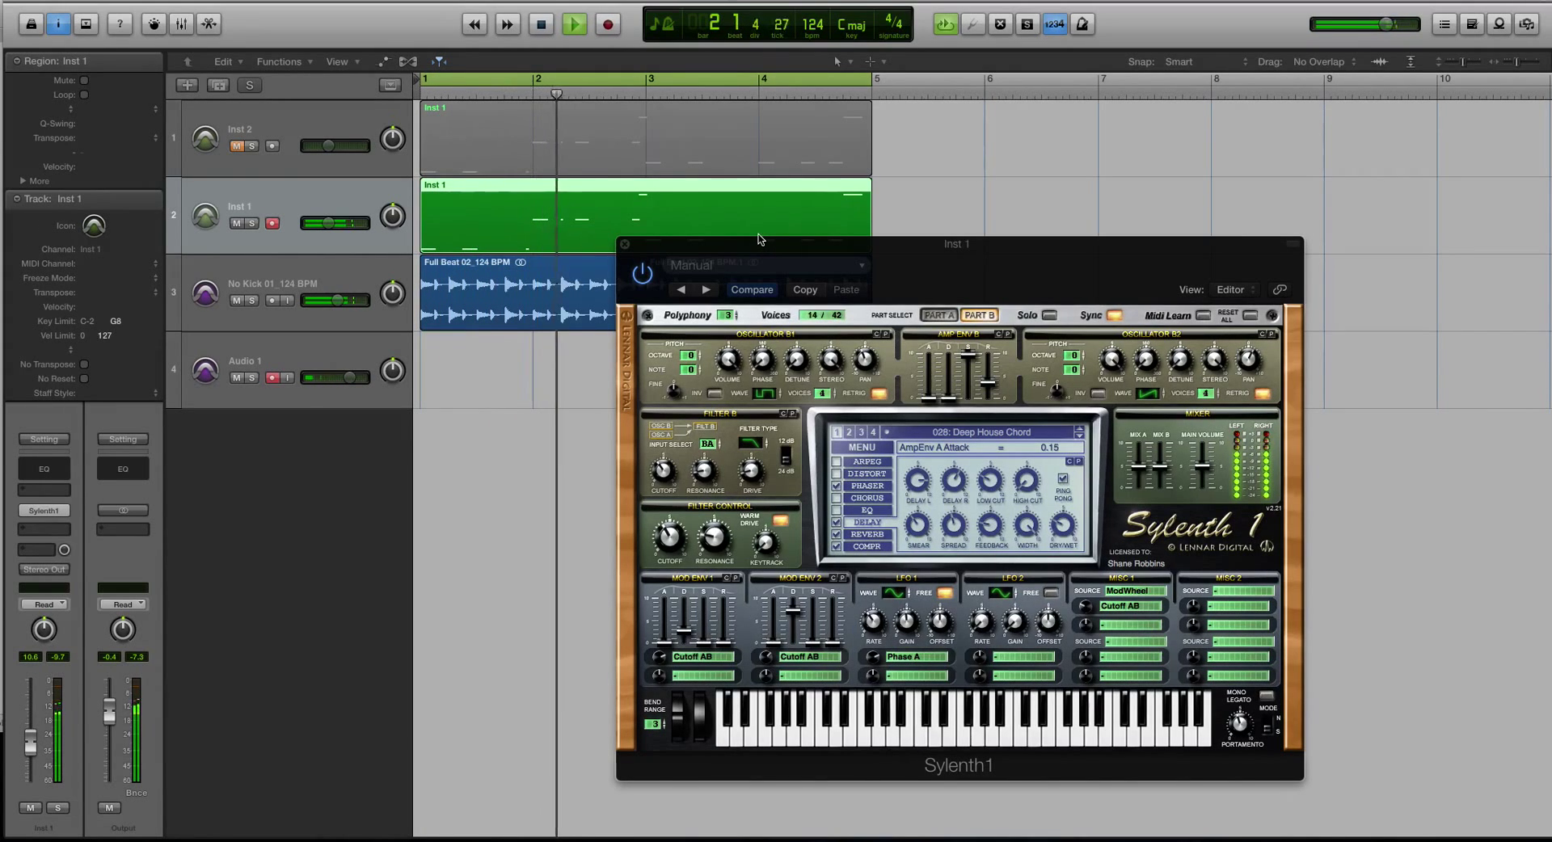
{"action": "left_click", "coordinate": [948, 317]}
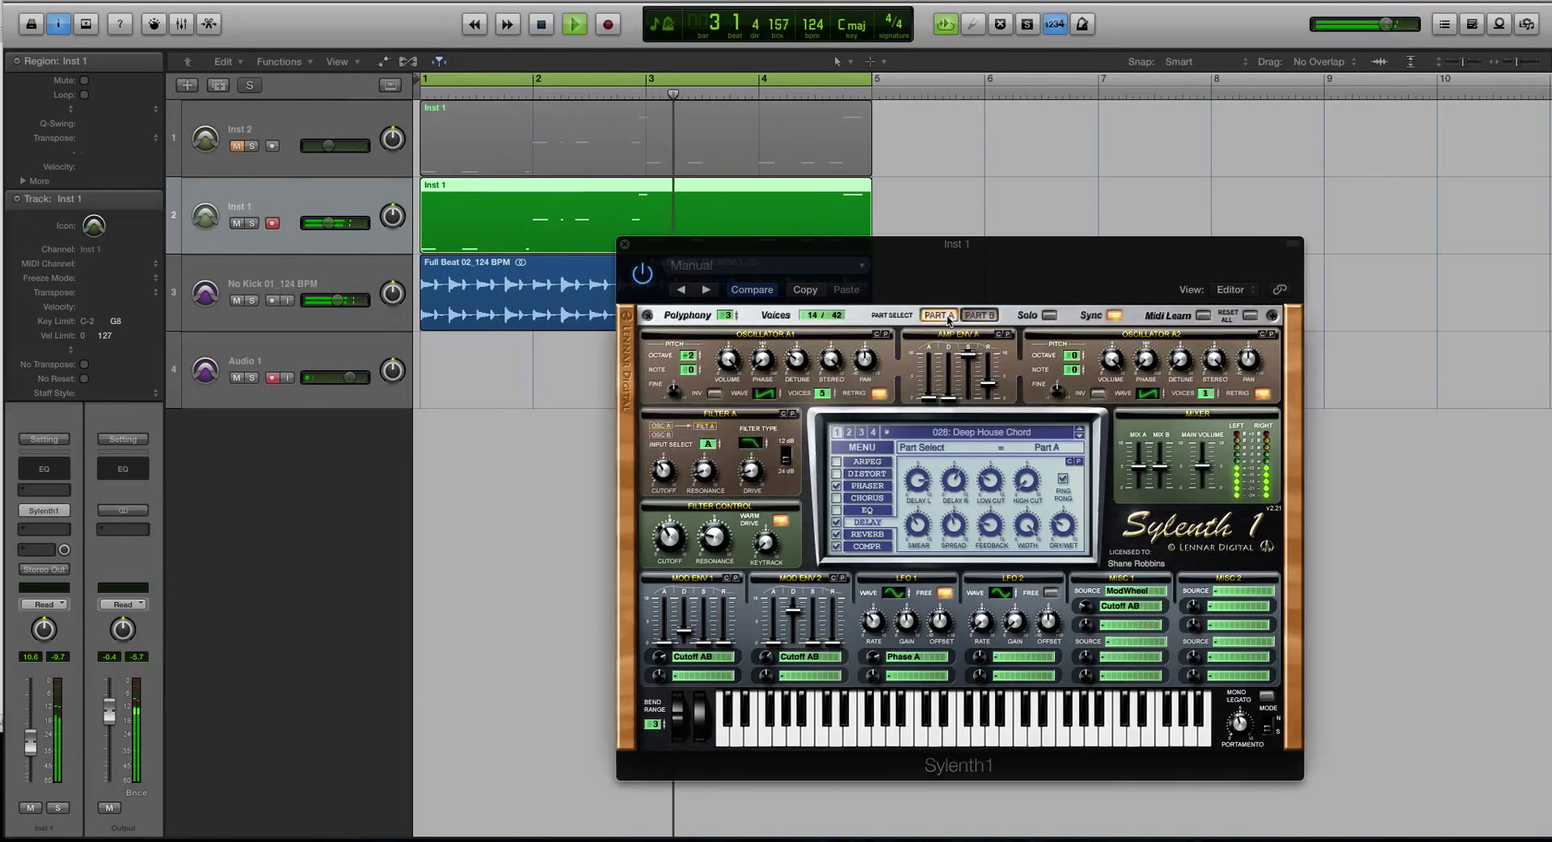
{"action": "key", "text": "space"}
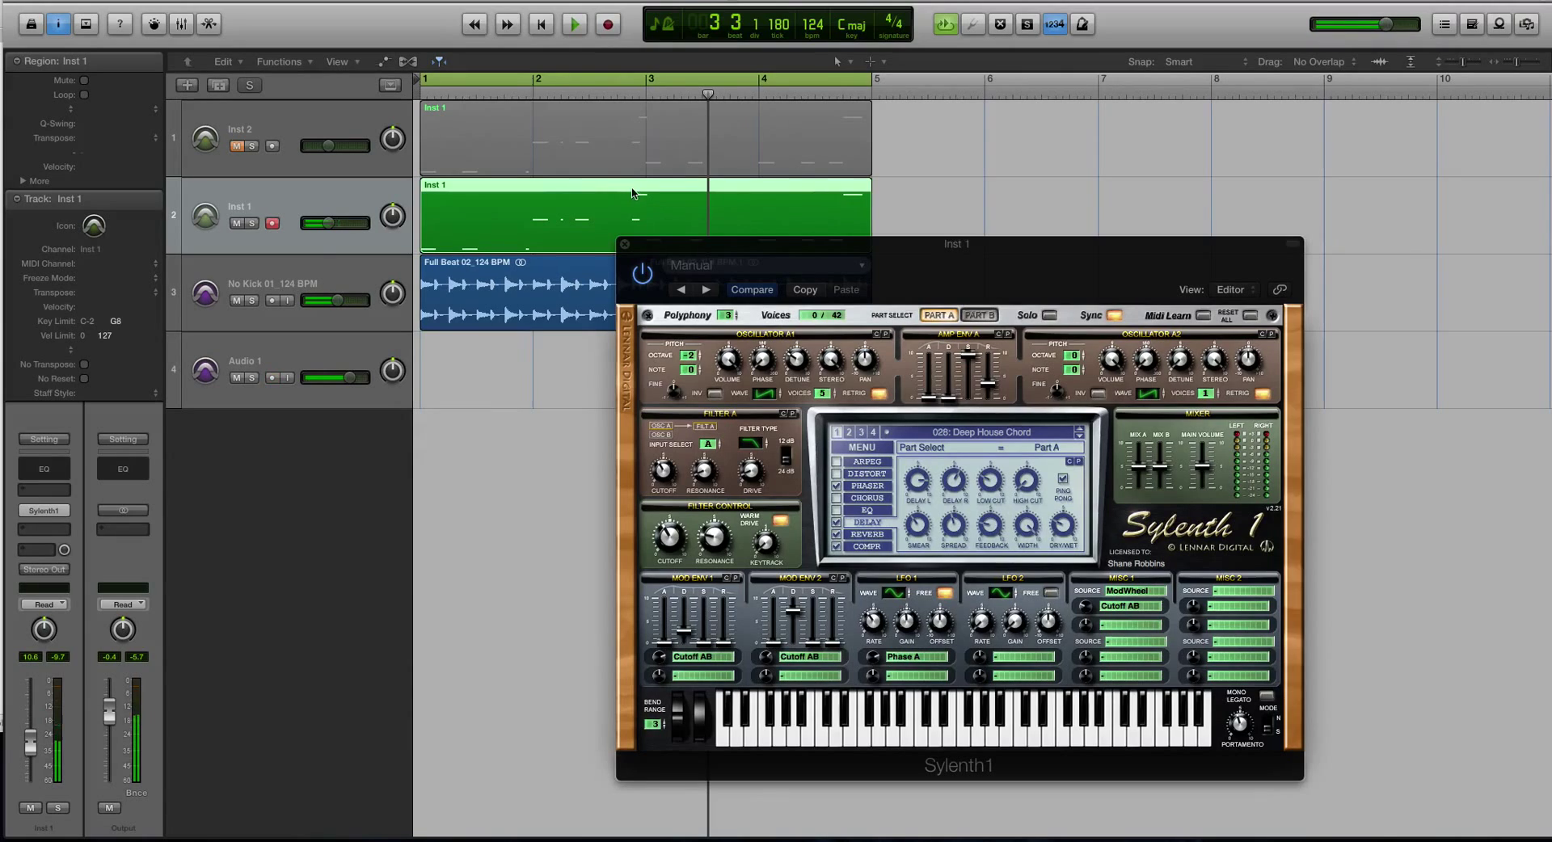
Step: Unmute the Inst 2 track and play its region in solo, ending with playback stopped
{"action": "left_click", "coordinate": [501, 159]}
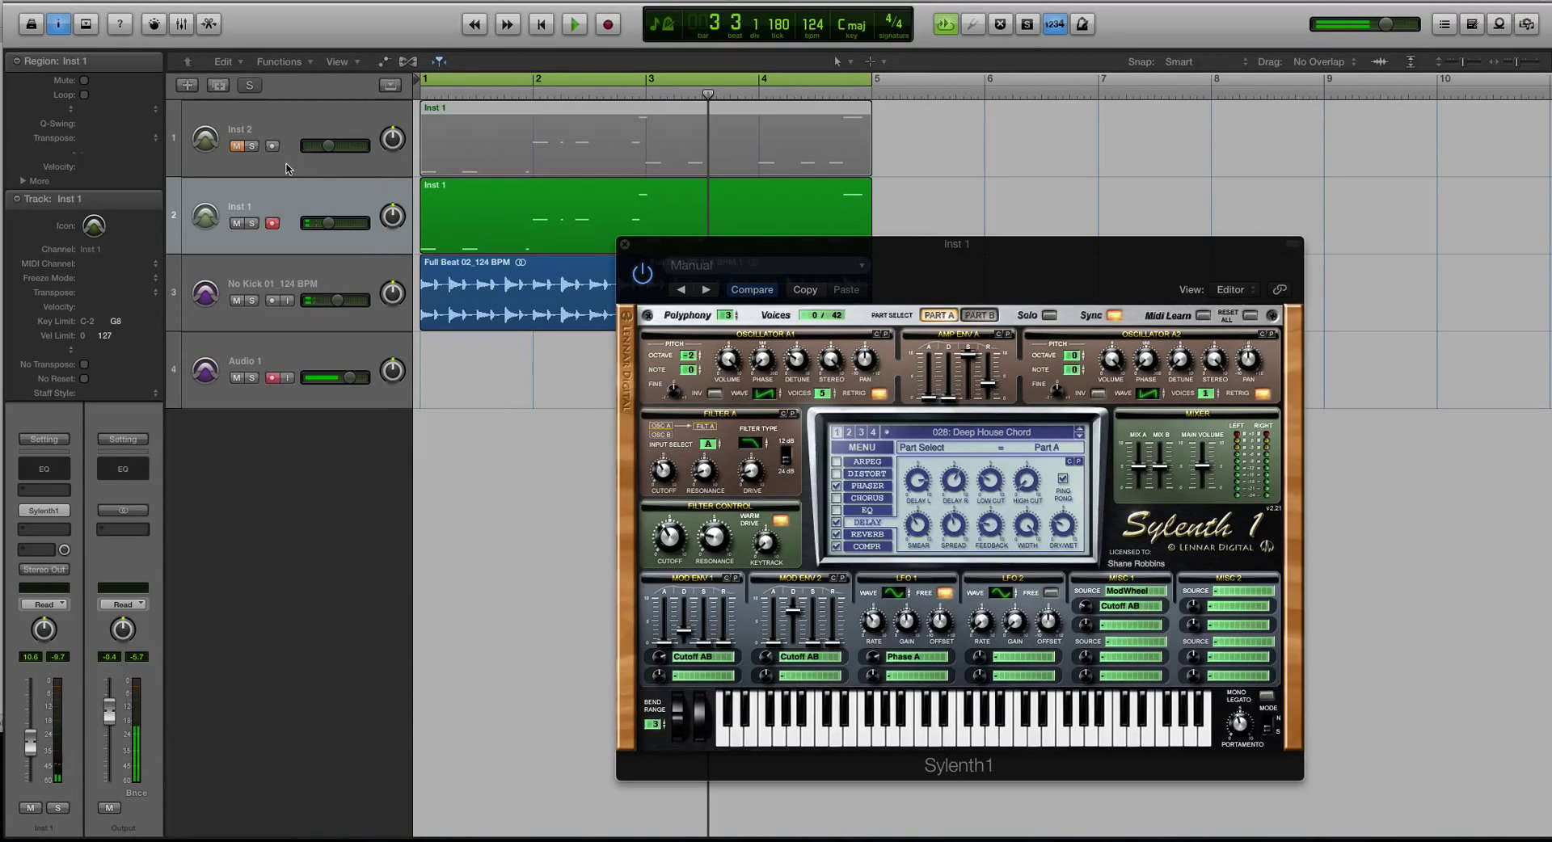
{"action": "left_click", "coordinate": [236, 146]}
{"action": "left_click", "coordinate": [271, 123]}
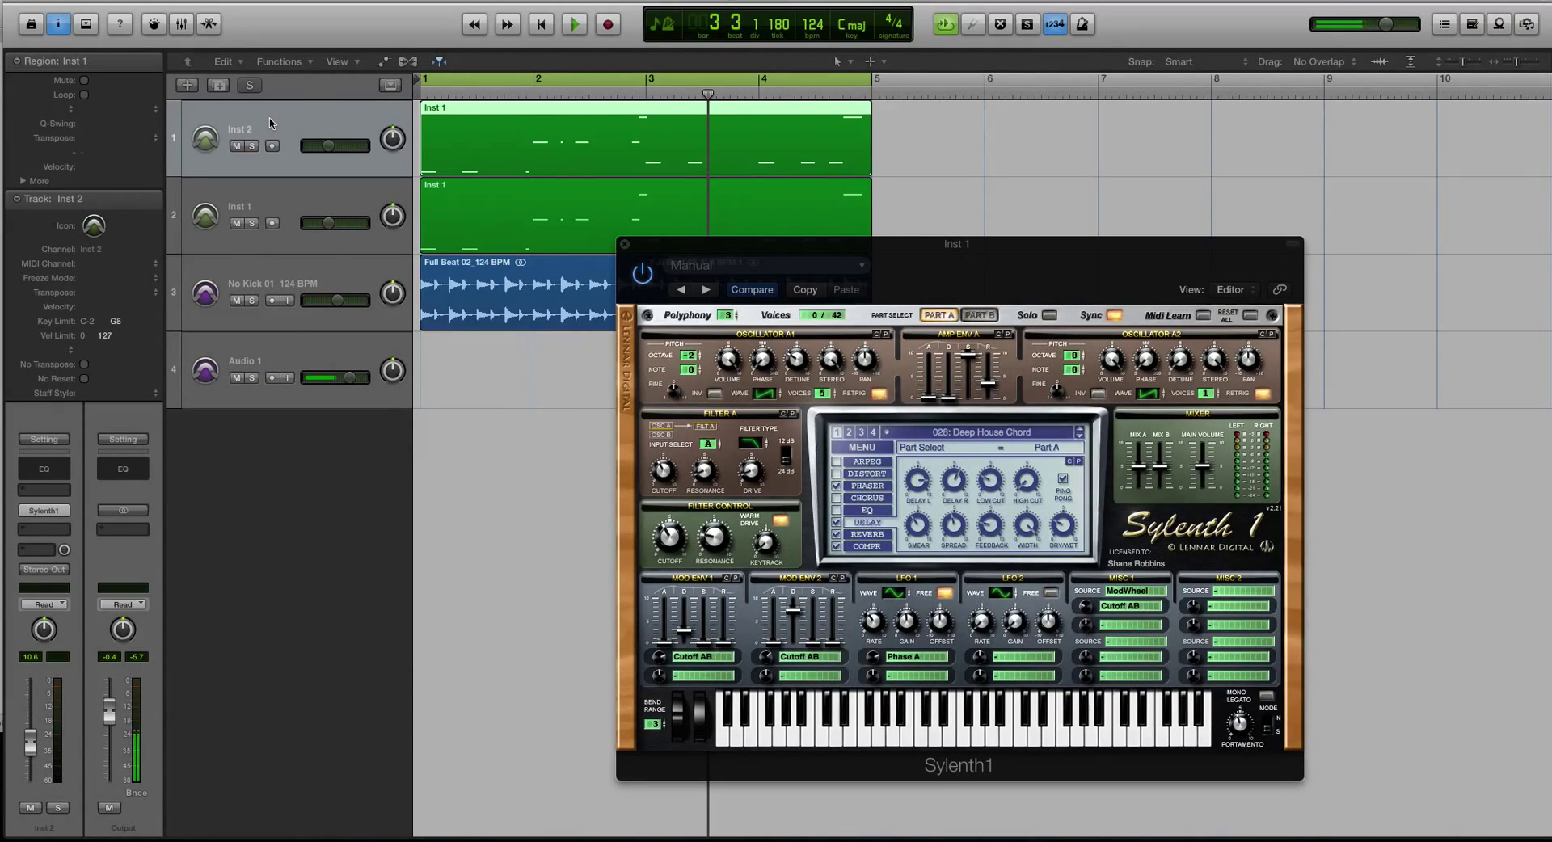
{"action": "key", "text": "ctrl+s"}
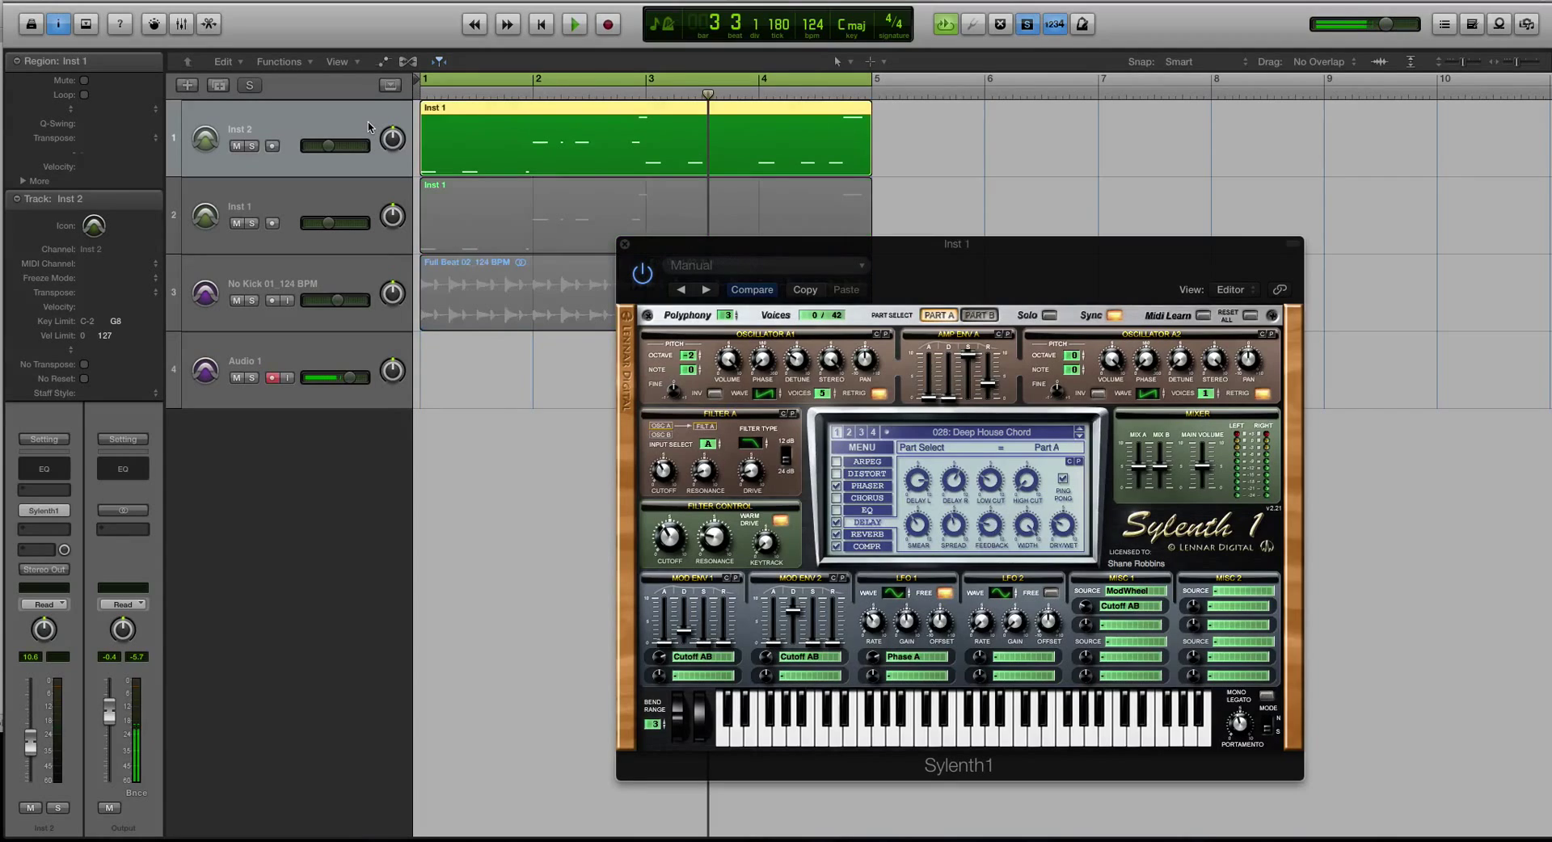
{"action": "key", "text": "shift+space"}
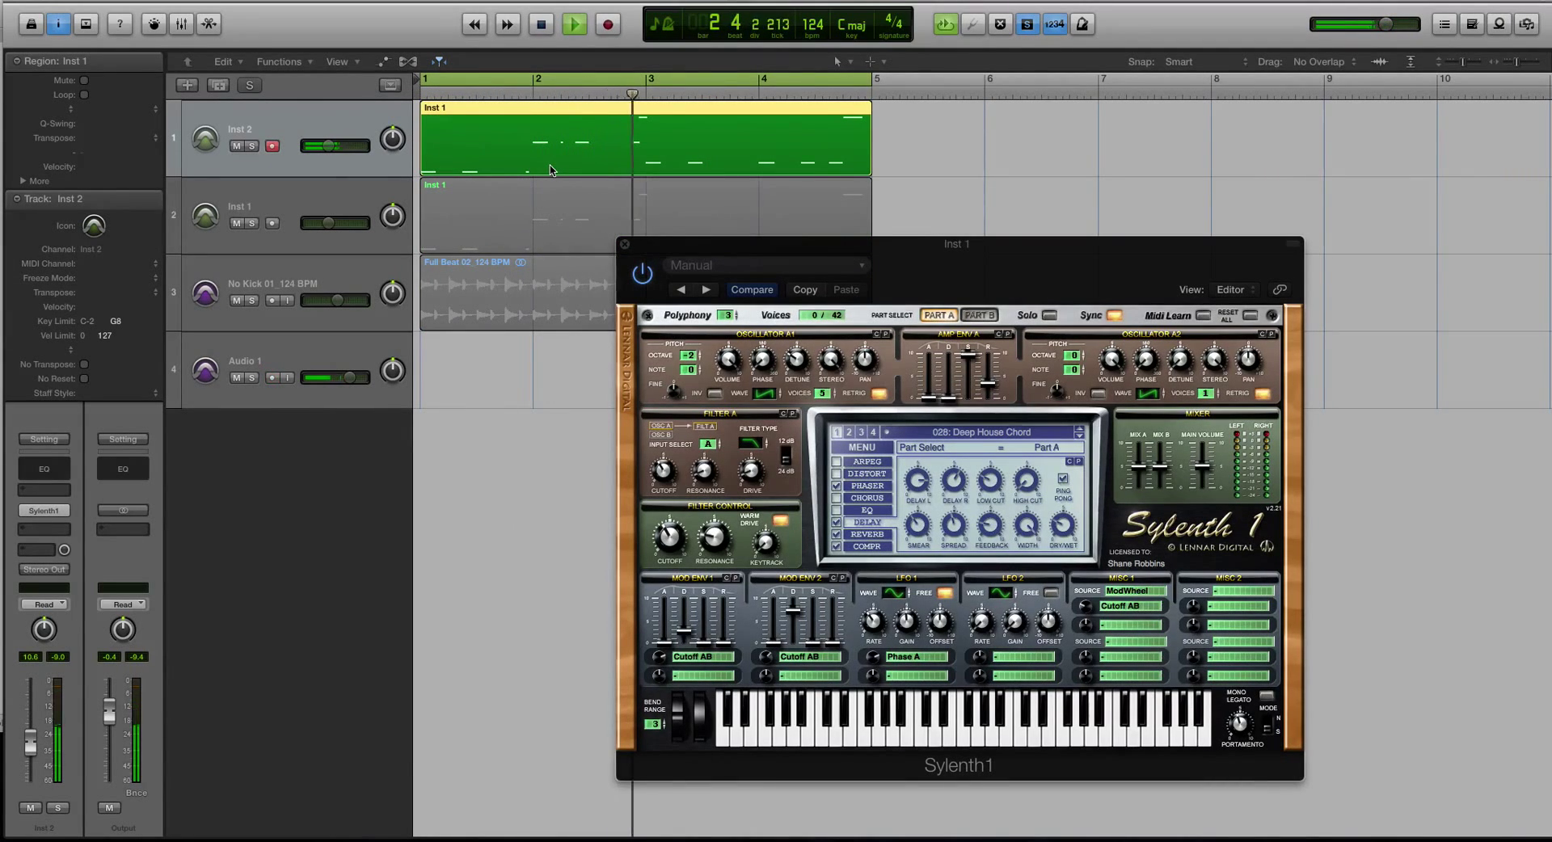
{"action": "key", "text": "space"}
Step: Select the Inst 1 track and play its region in solo, stopping after a short listen
{"action": "left_click", "coordinate": [361, 204]}
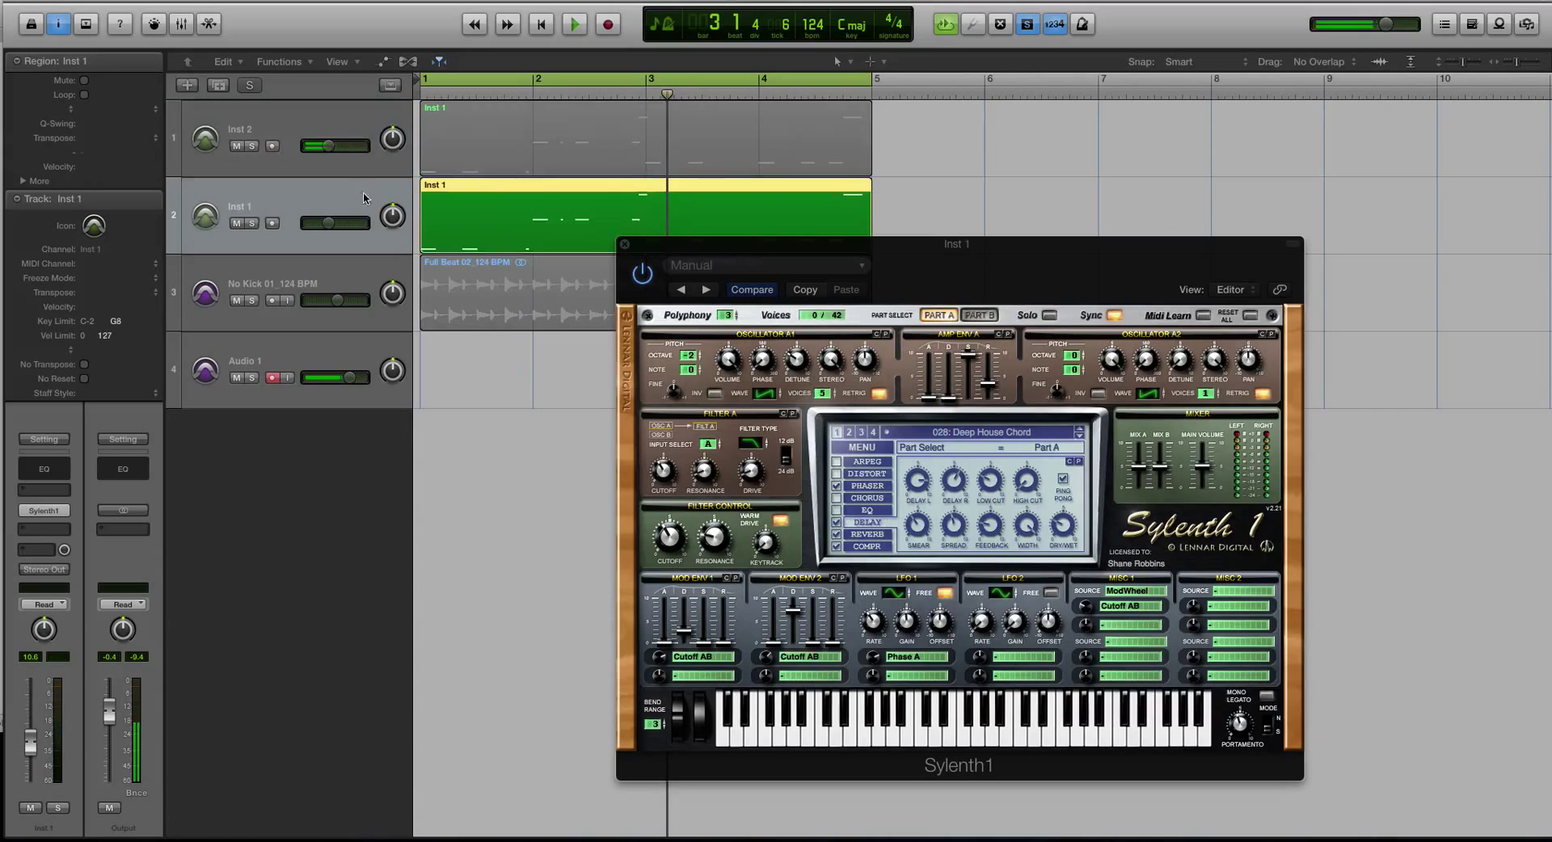
{"action": "key", "text": "space"}
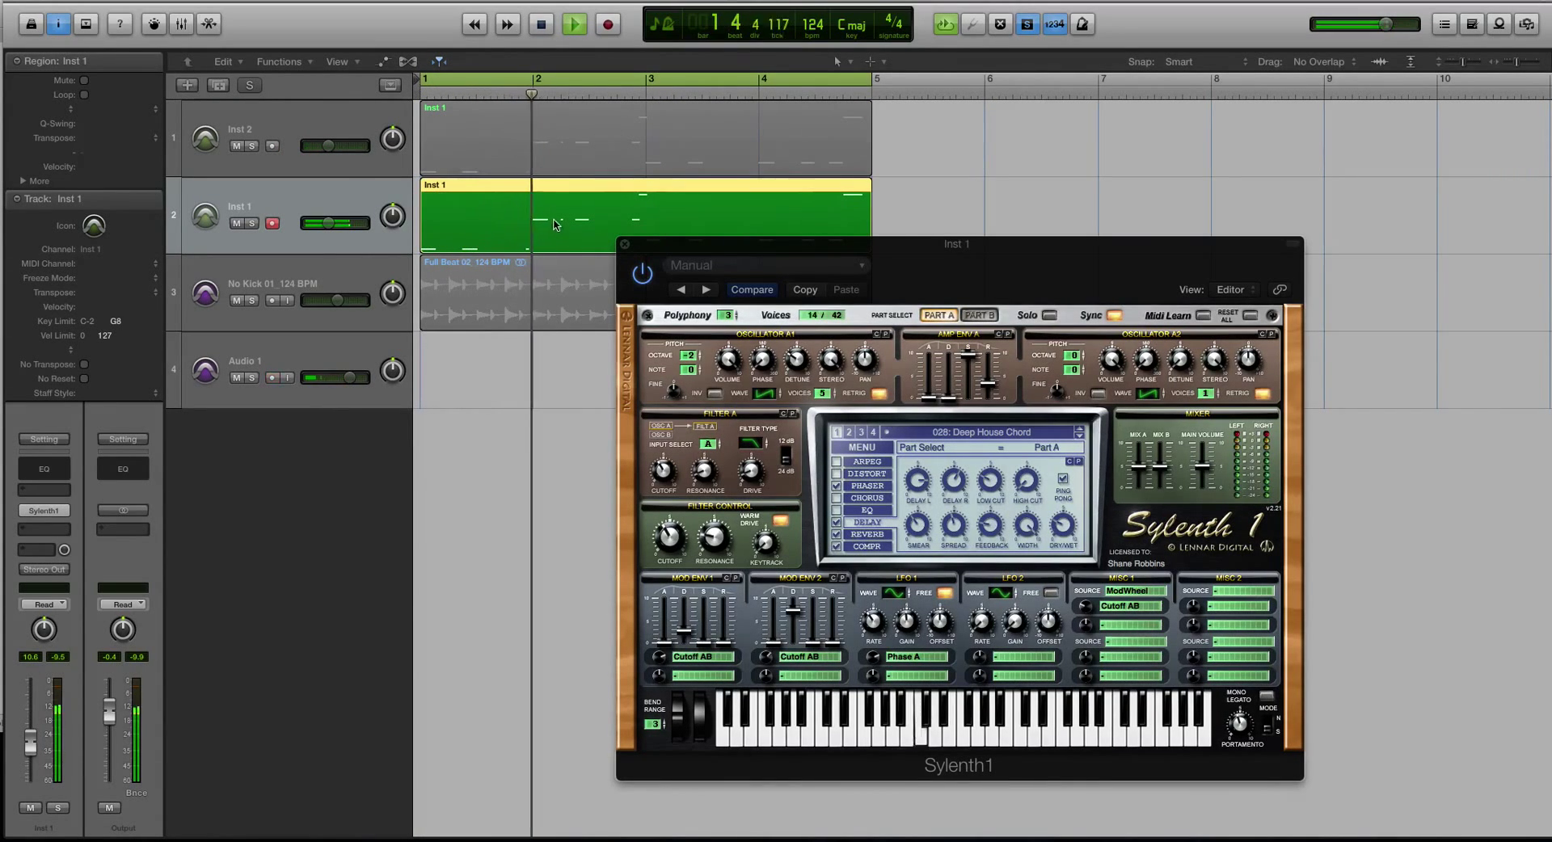
{"action": "left_click_drag", "start_coordinate": [700, 245], "coordinate": [500, 265]}
{"action": "key", "text": "space"}
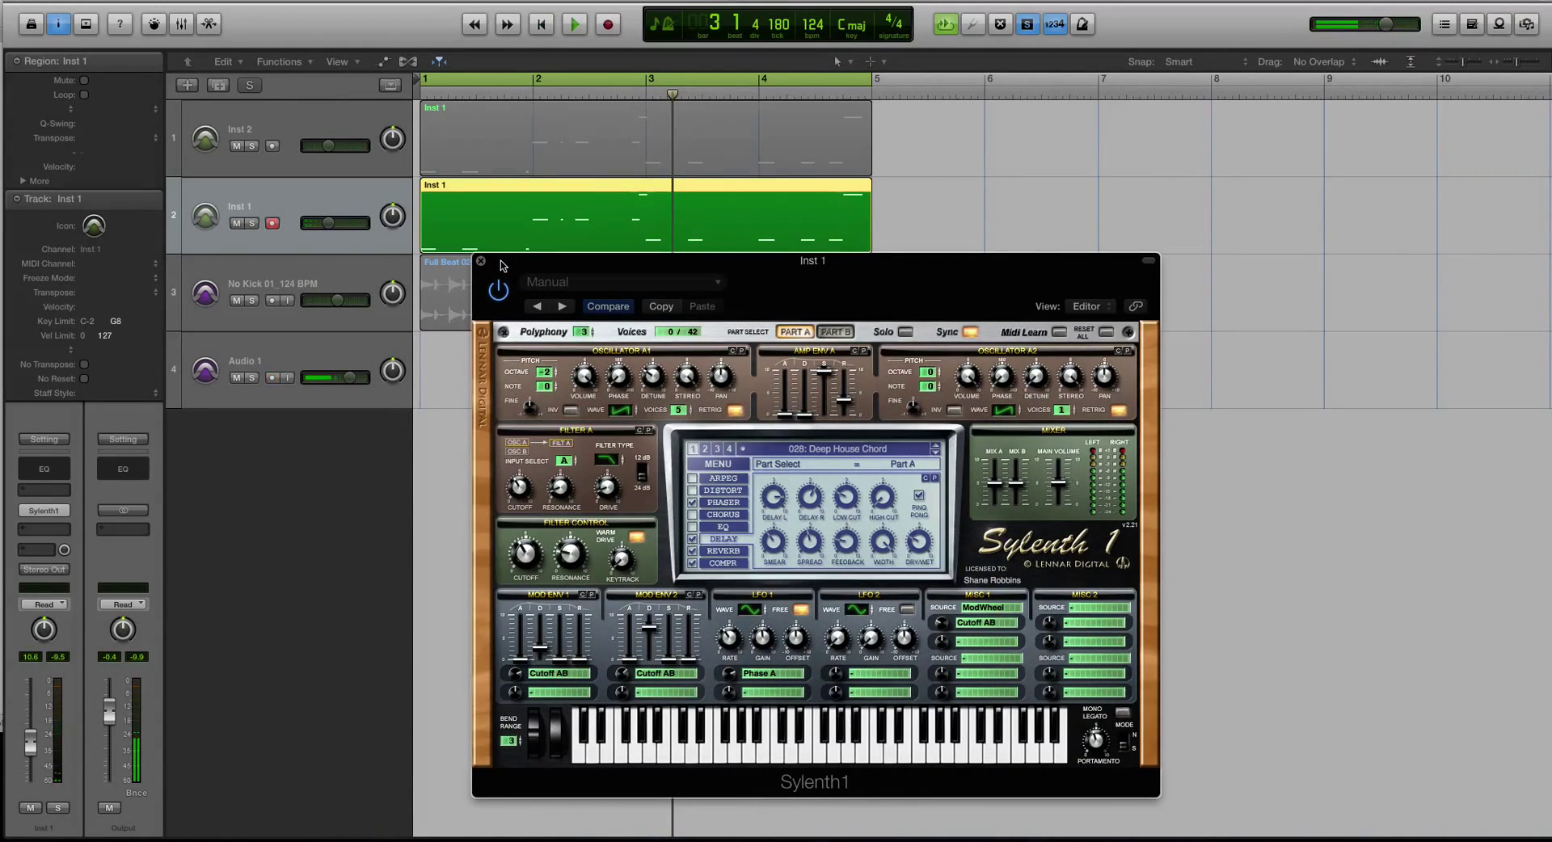
Step: Turn on Sylenth1's Solo mode and play a single key on its keyboard
{"action": "left_click_drag", "start_coordinate": [500, 265], "coordinate": [554, 260]}
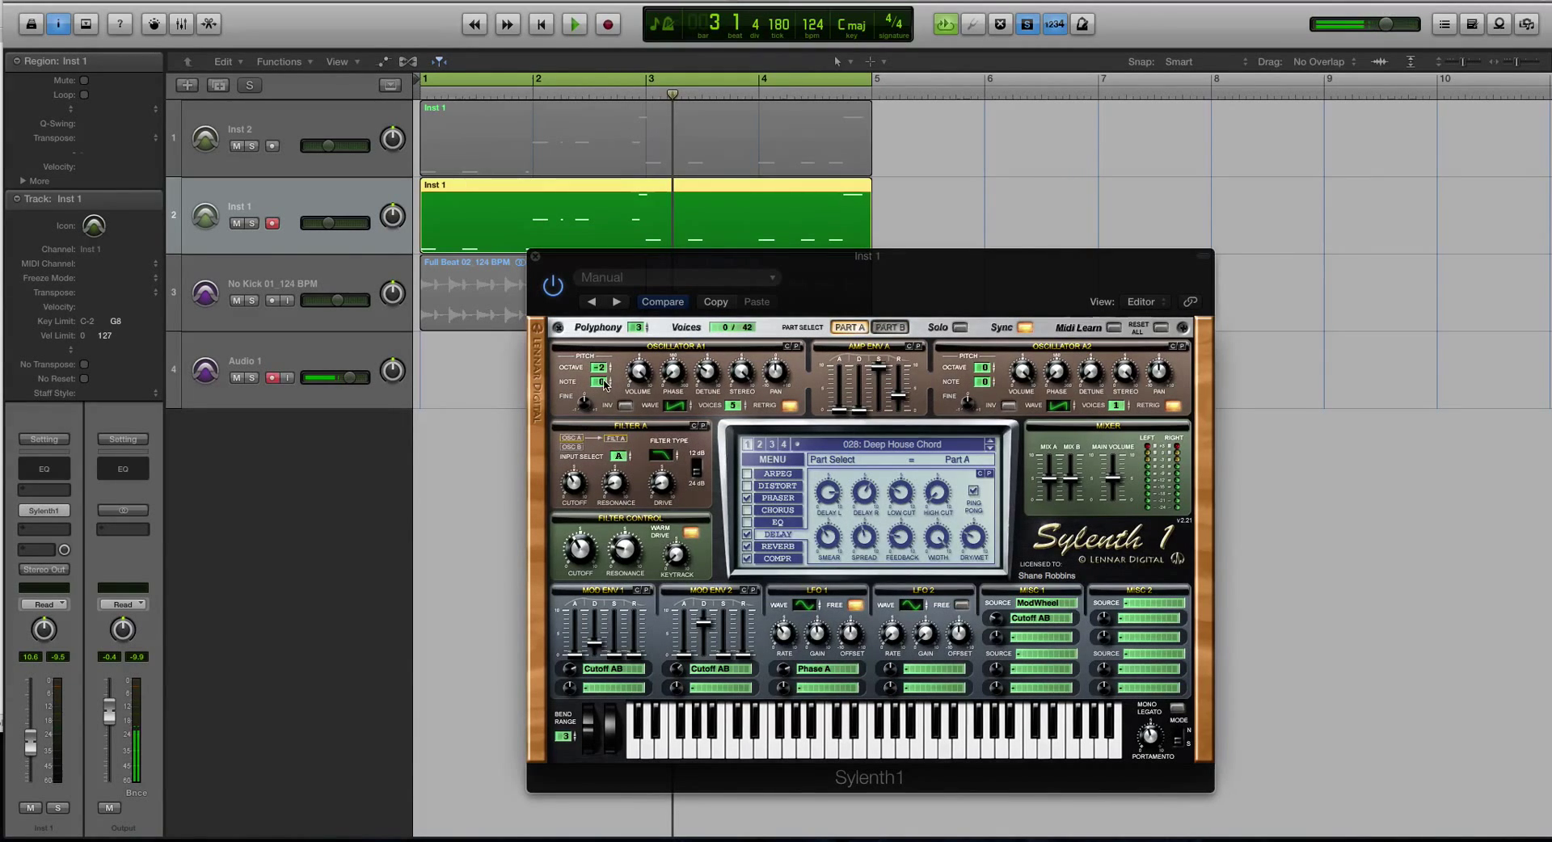
{"action": "left_click", "coordinate": [604, 382]}
{"action": "left_click", "coordinate": [959, 327]}
{"action": "left_click", "coordinate": [929, 748]}
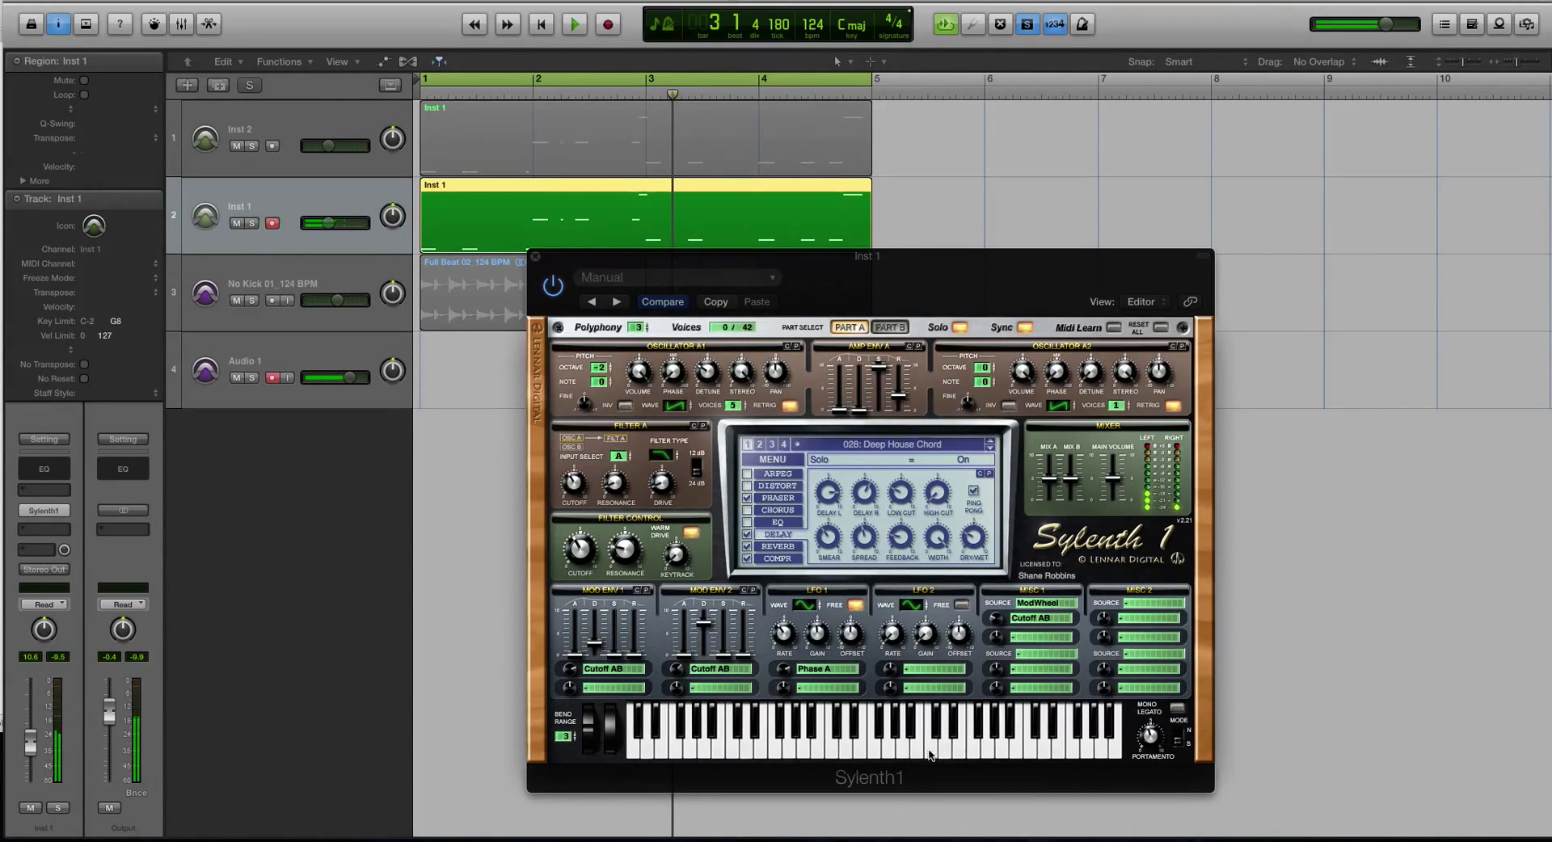
{"action": "left_click", "coordinate": [928, 748]}
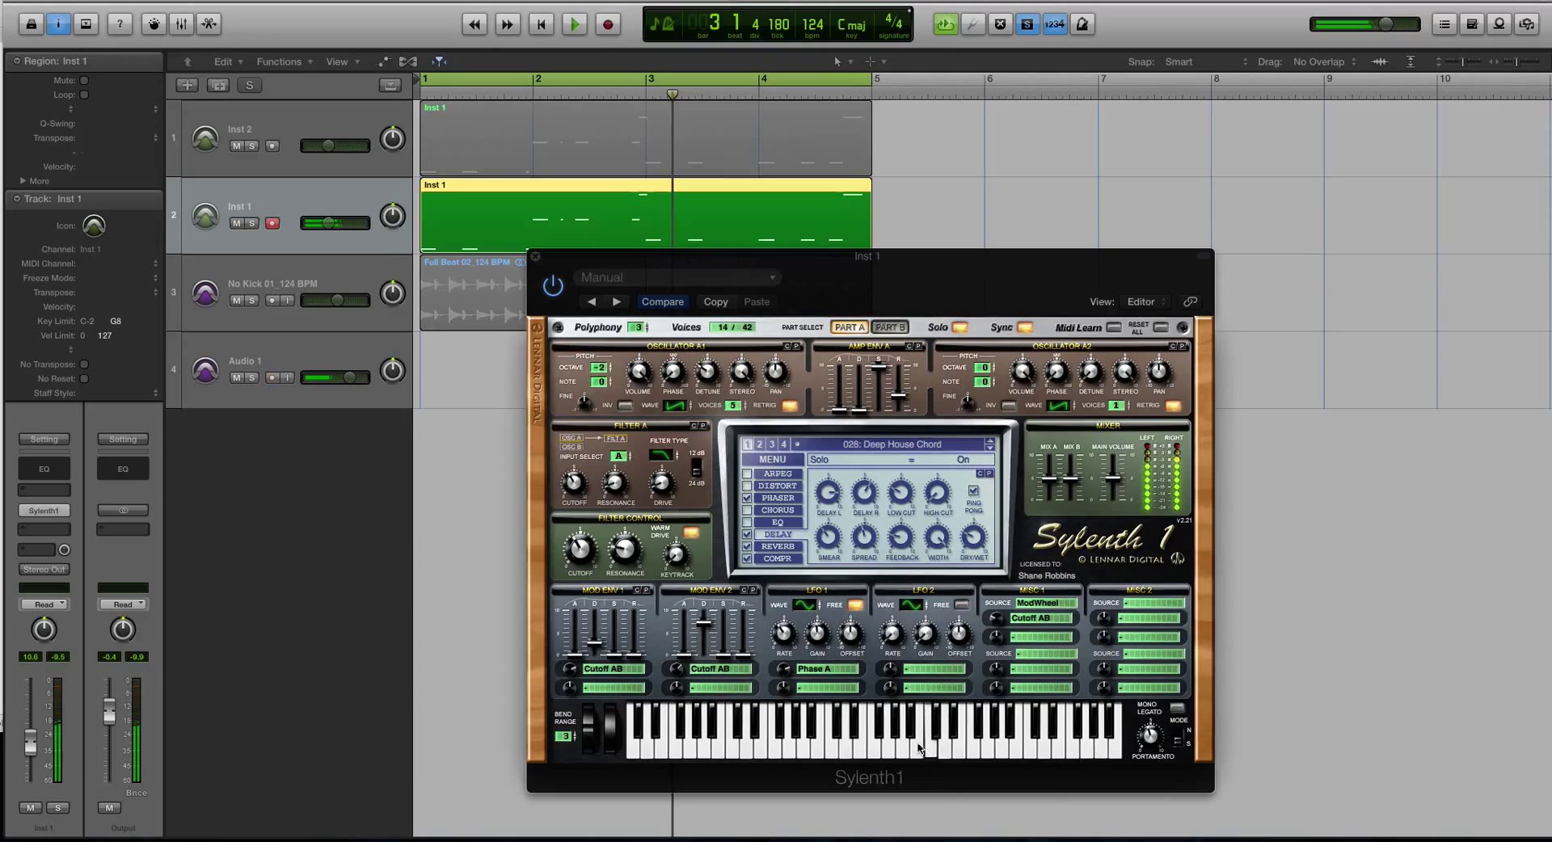
Step: Try Oscillator A1 Note offsets of +2, +1 and 0, finishing at +1
{"action": "left_click", "coordinate": [608, 378]}
{"action": "left_click", "coordinate": [608, 378]}
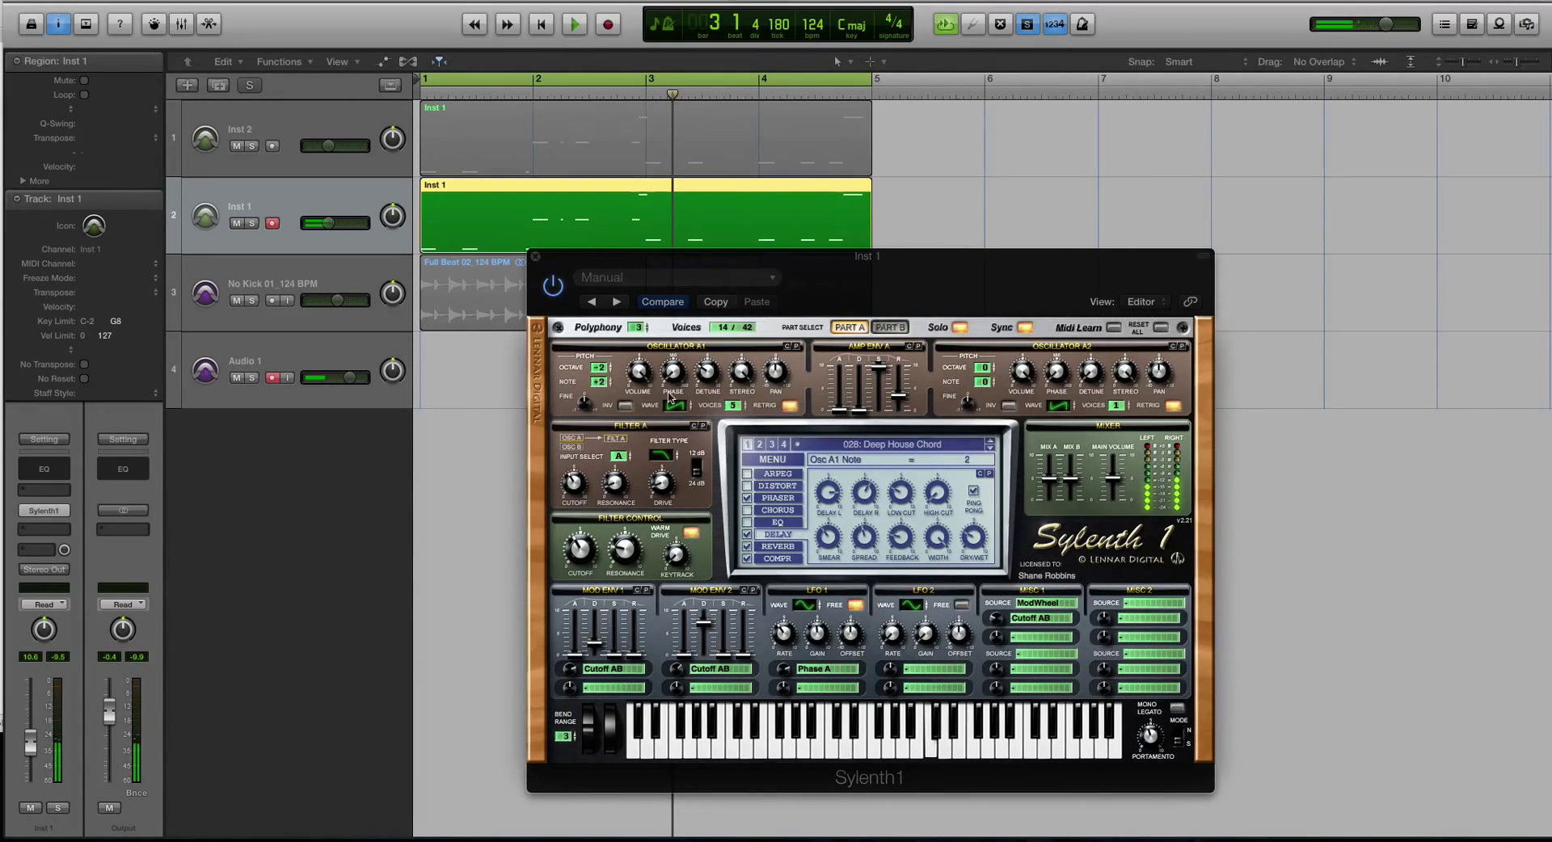
{"action": "left_click", "coordinate": [608, 386]}
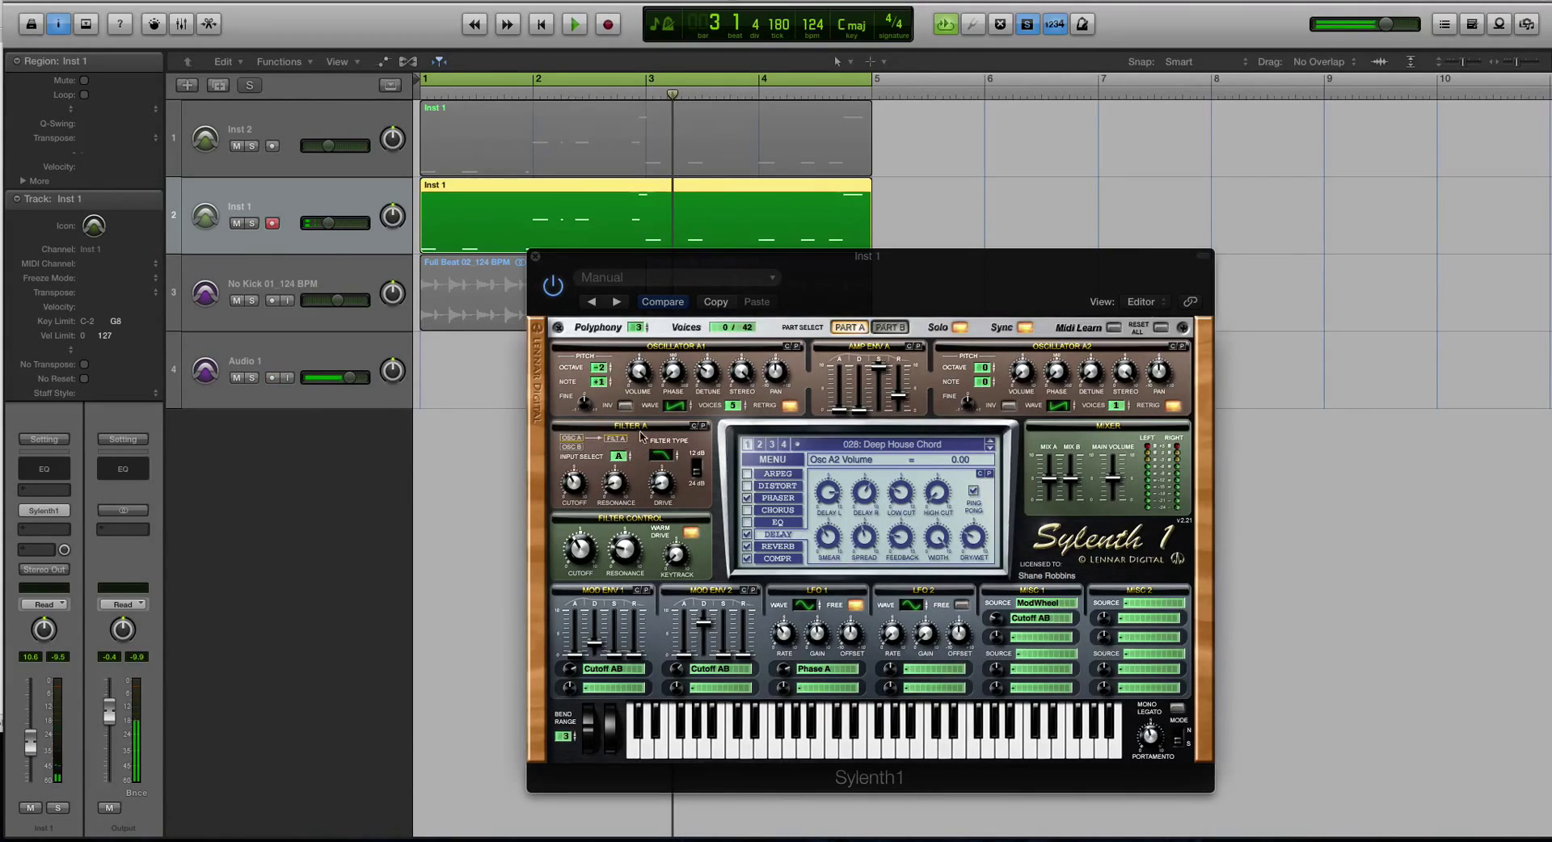
{"action": "left_click", "coordinate": [606, 386]}
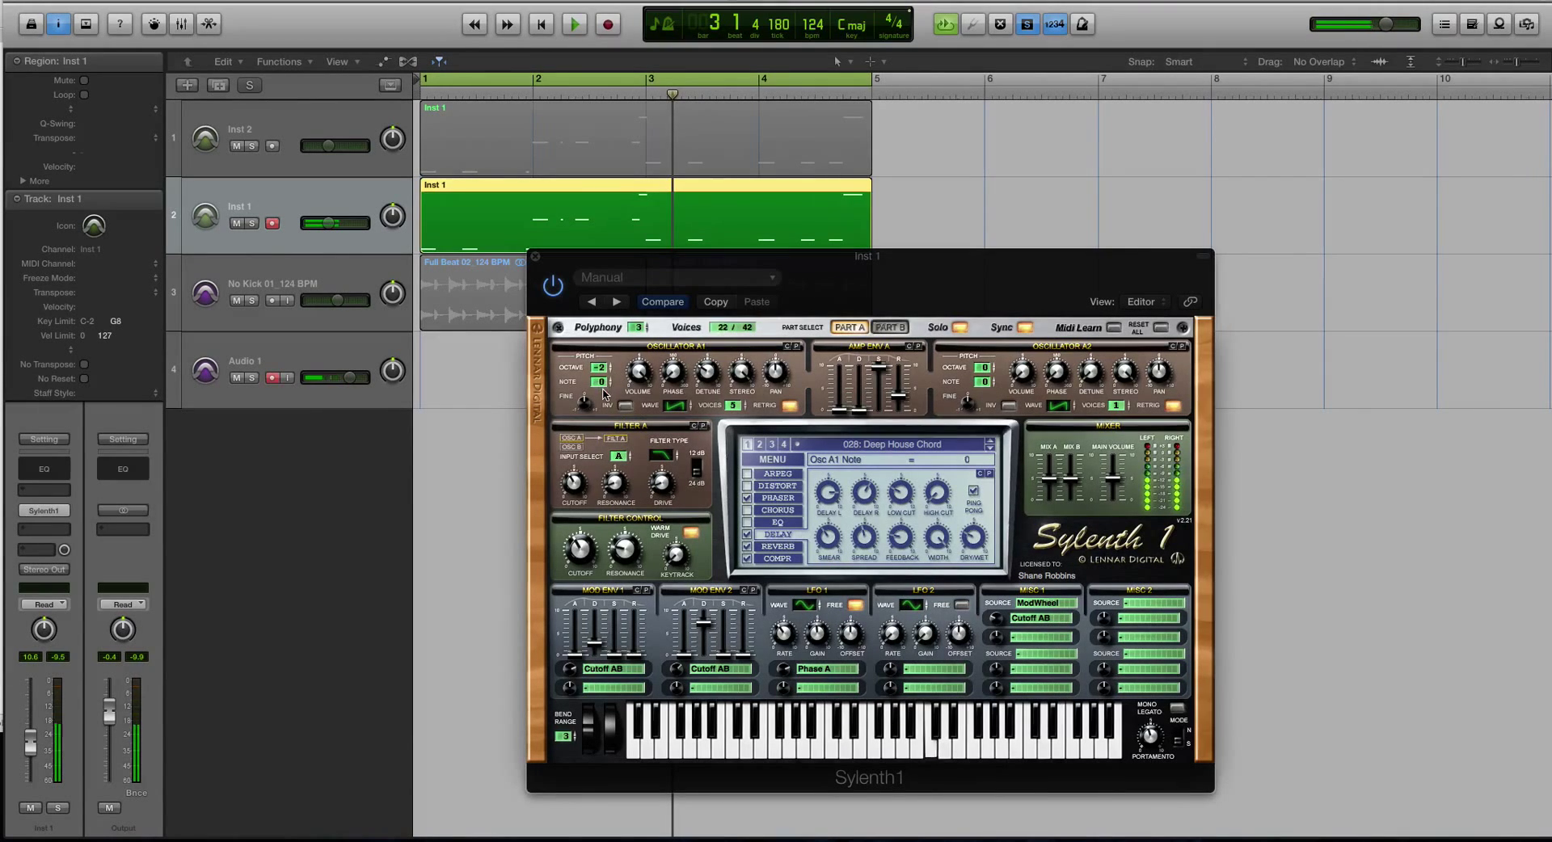
{"action": "left_click", "coordinate": [605, 386]}
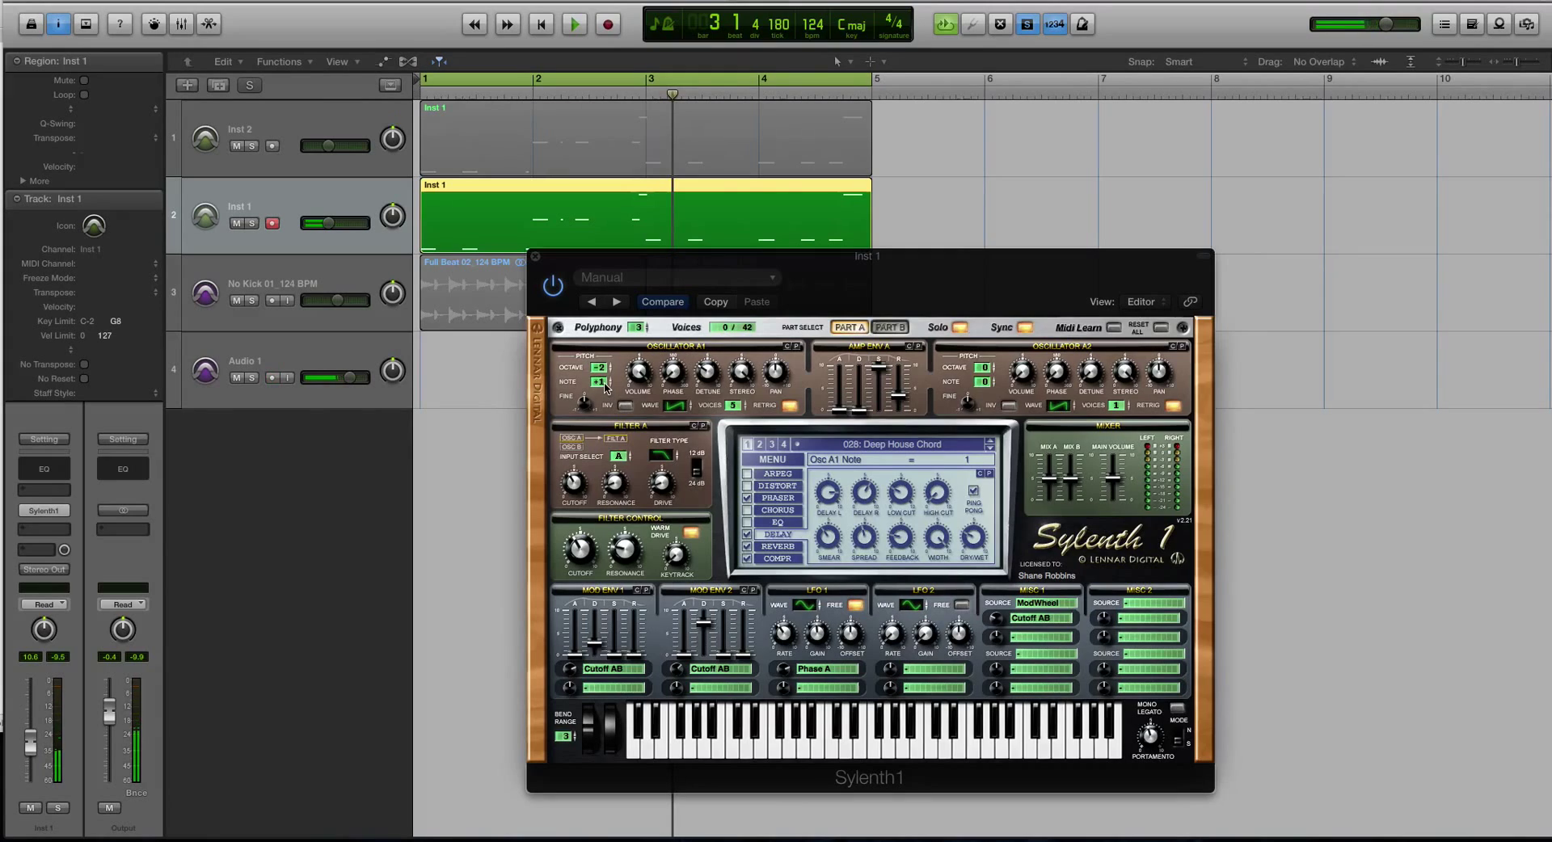
Step: Play neighbouring keys to demonstrate semitones, try further Oscillator A1 Note offsets, and return the offset to 0
{"action": "left_click", "coordinate": [930, 759]}
{"action": "left_click", "coordinate": [918, 708]}
{"action": "left_click_drag", "start_coordinate": [600, 392], "coordinate": [600, 398]}
{"action": "left_click_drag", "start_coordinate": [603, 393], "coordinate": [604, 369]}
{"action": "left_click_drag", "start_coordinate": [602, 383], "coordinate": [614, 318]}
{"action": "left_click_drag", "start_coordinate": [621, 395], "coordinate": [618, 450]}
{"action": "left_click_drag", "start_coordinate": [607, 377], "coordinate": [609, 368]}
Step: Turn off Sylenth1's Solo mode and lower the volume fader of the Inst 1 channel
{"action": "left_click", "coordinate": [960, 328]}
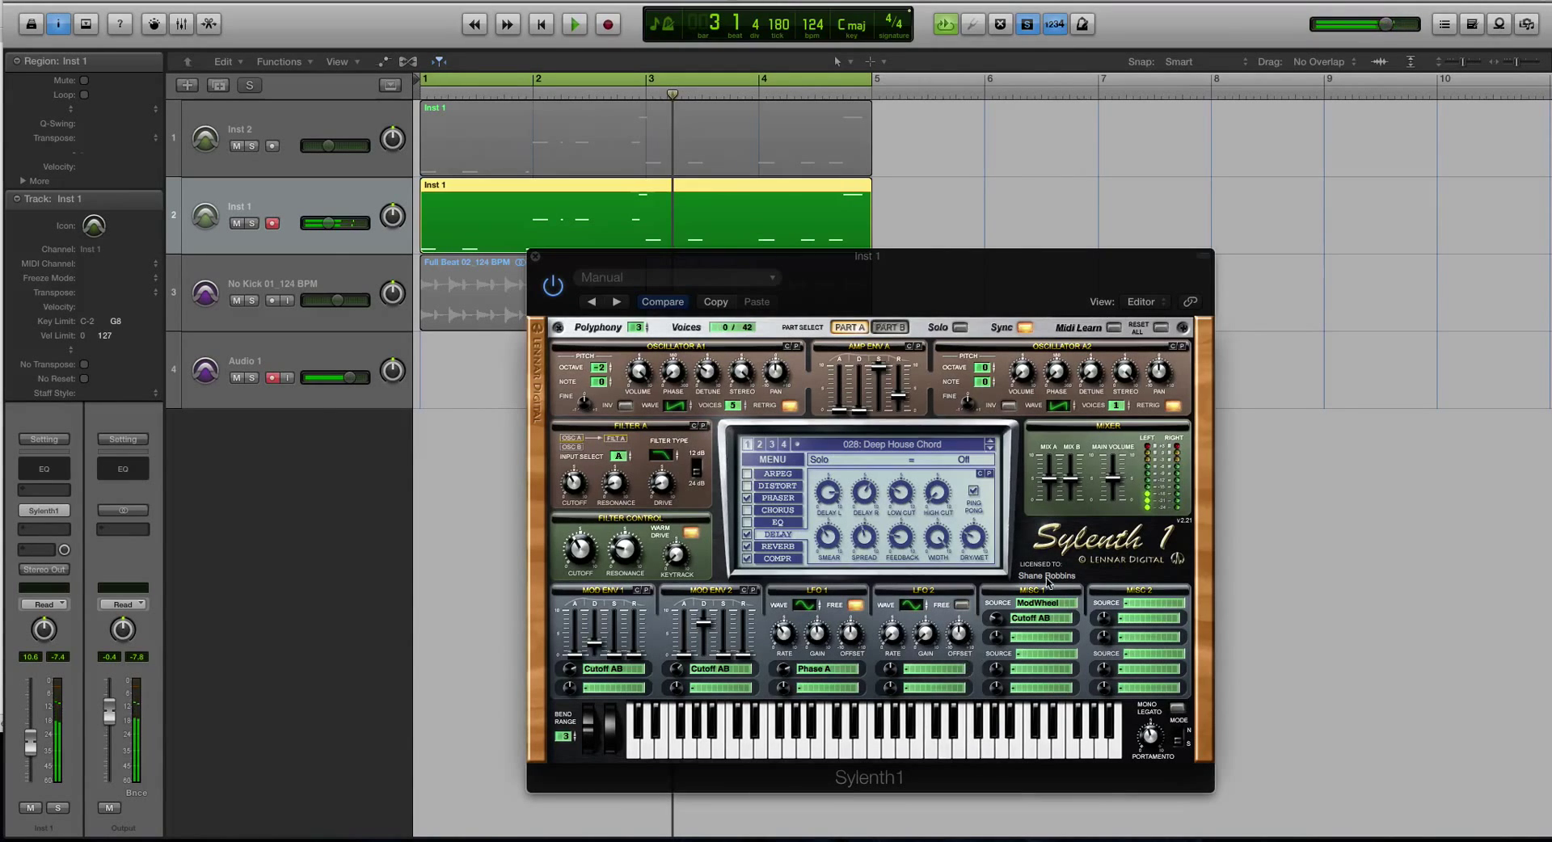
{"action": "left_click_drag", "start_coordinate": [30, 737], "coordinate": [30, 756]}
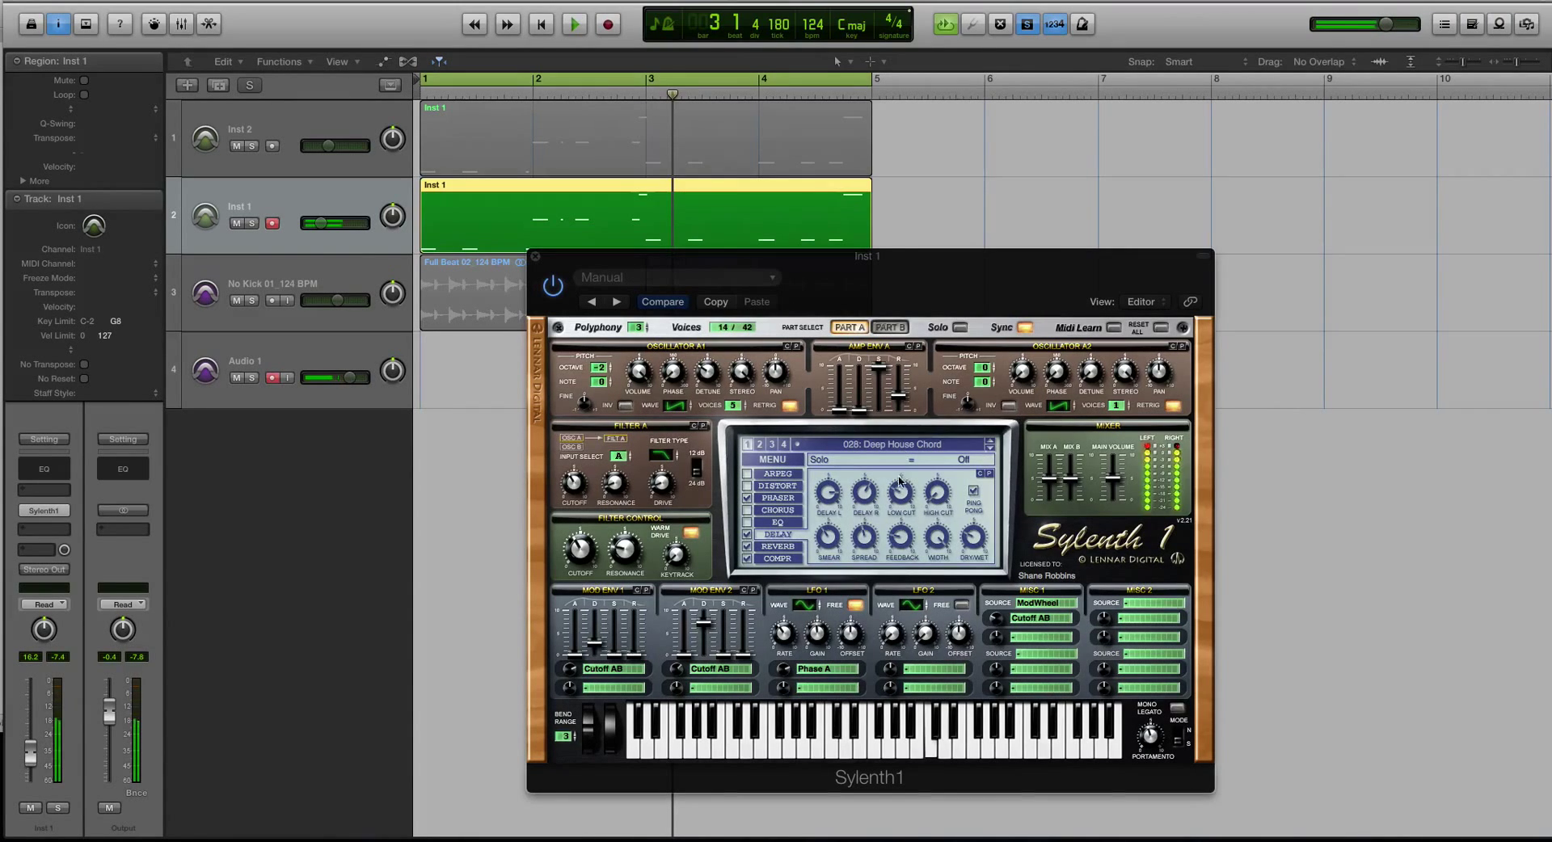
Step: Set Oscillator A2's Volume to 10 and its Note offset to +3, testing keys on the synth's keyboard
{"action": "left_click", "coordinate": [1025, 359]}
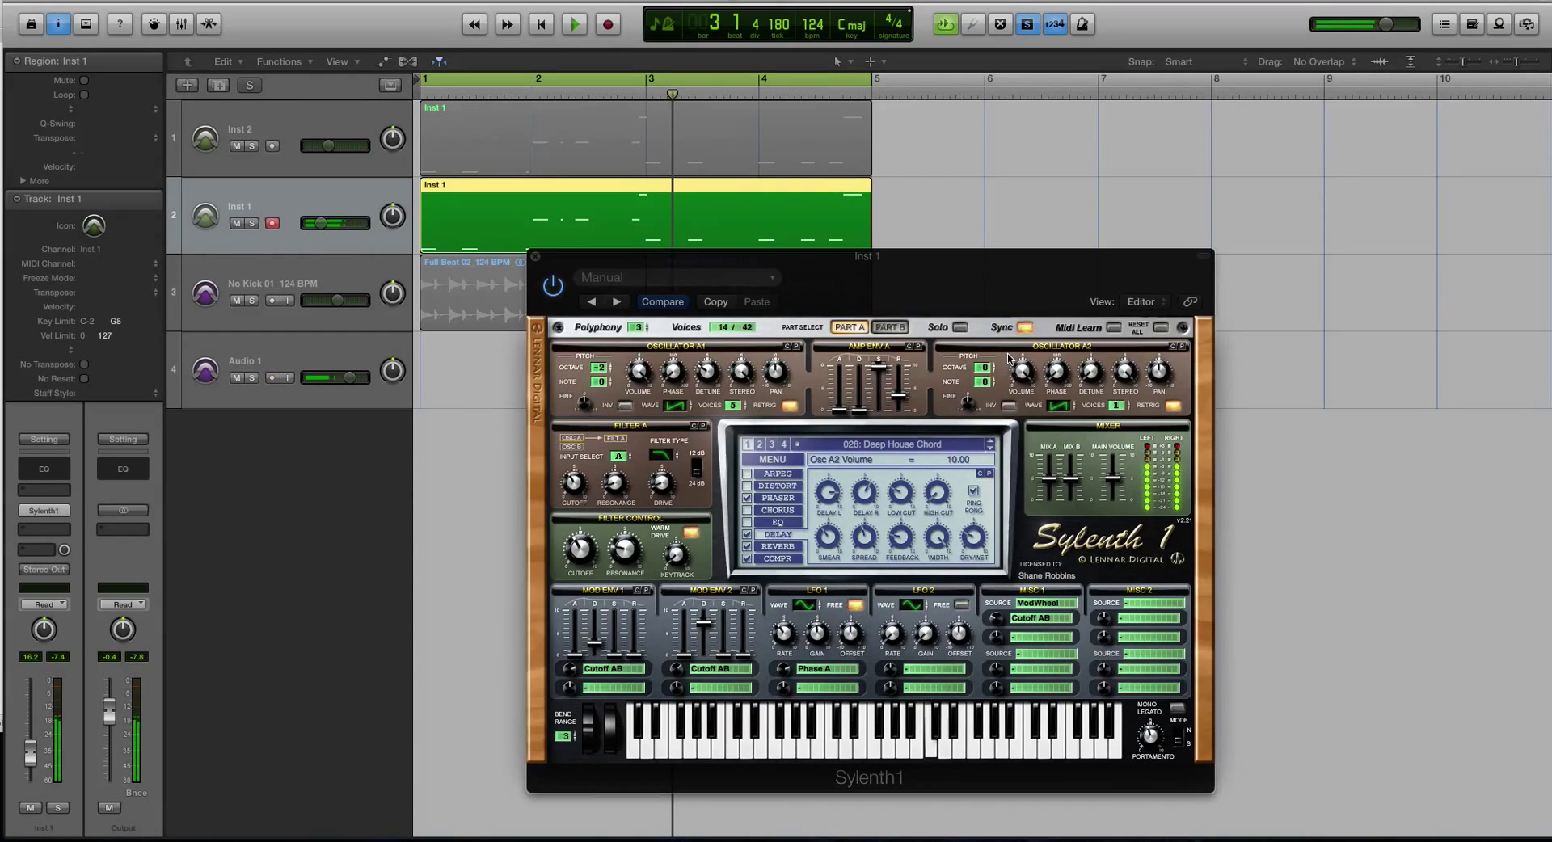
{"action": "left_click_drag", "start_coordinate": [986, 383], "coordinate": [988, 378]}
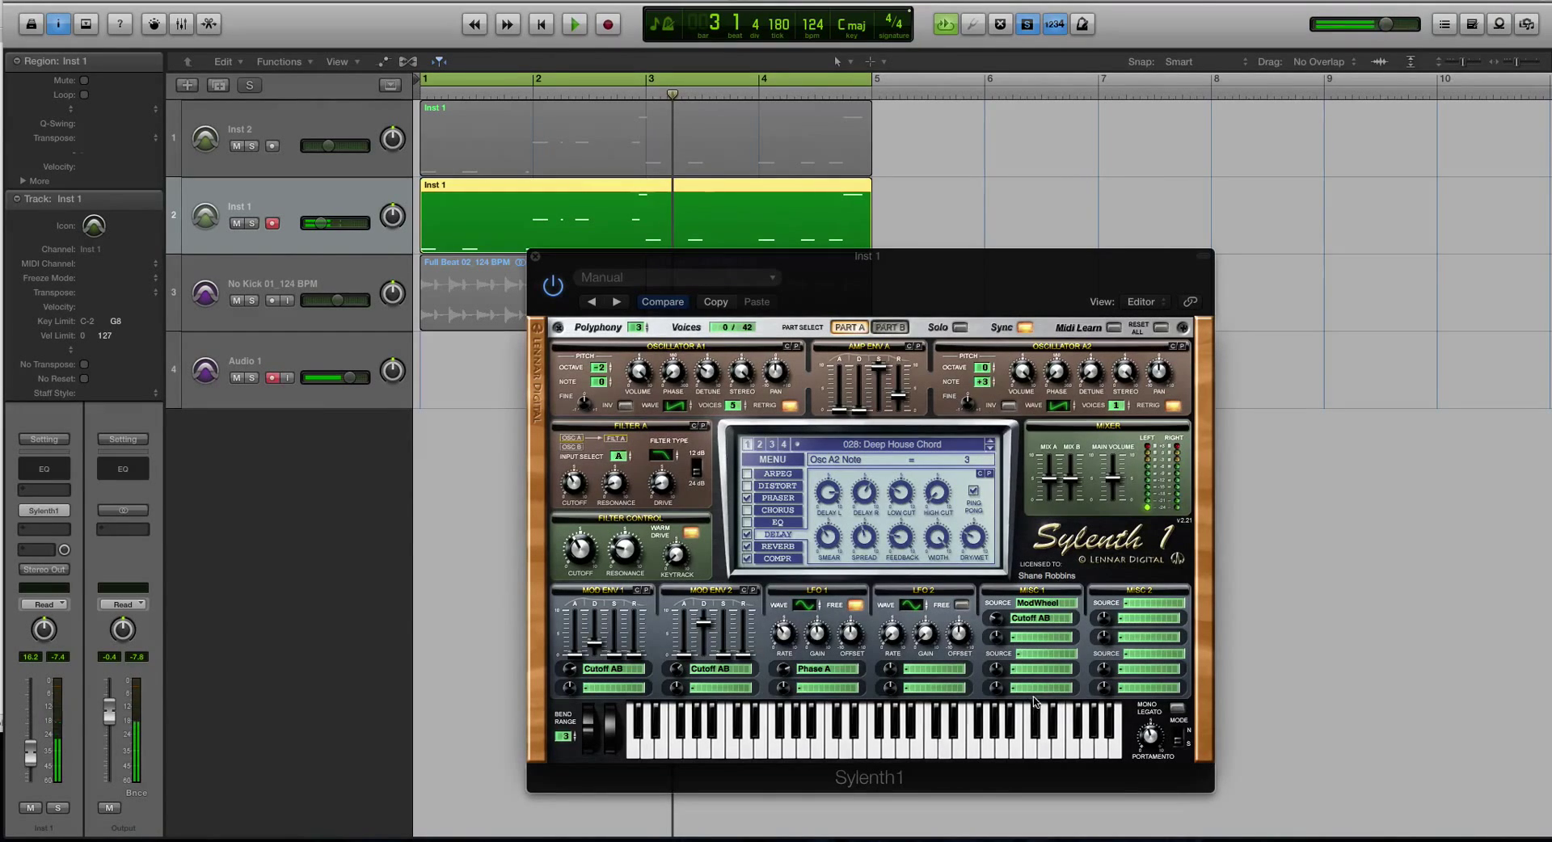
{"action": "left_click", "coordinate": [938, 748]}
{"action": "left_click", "coordinate": [947, 737]}
{"action": "left_click", "coordinate": [612, 255]}
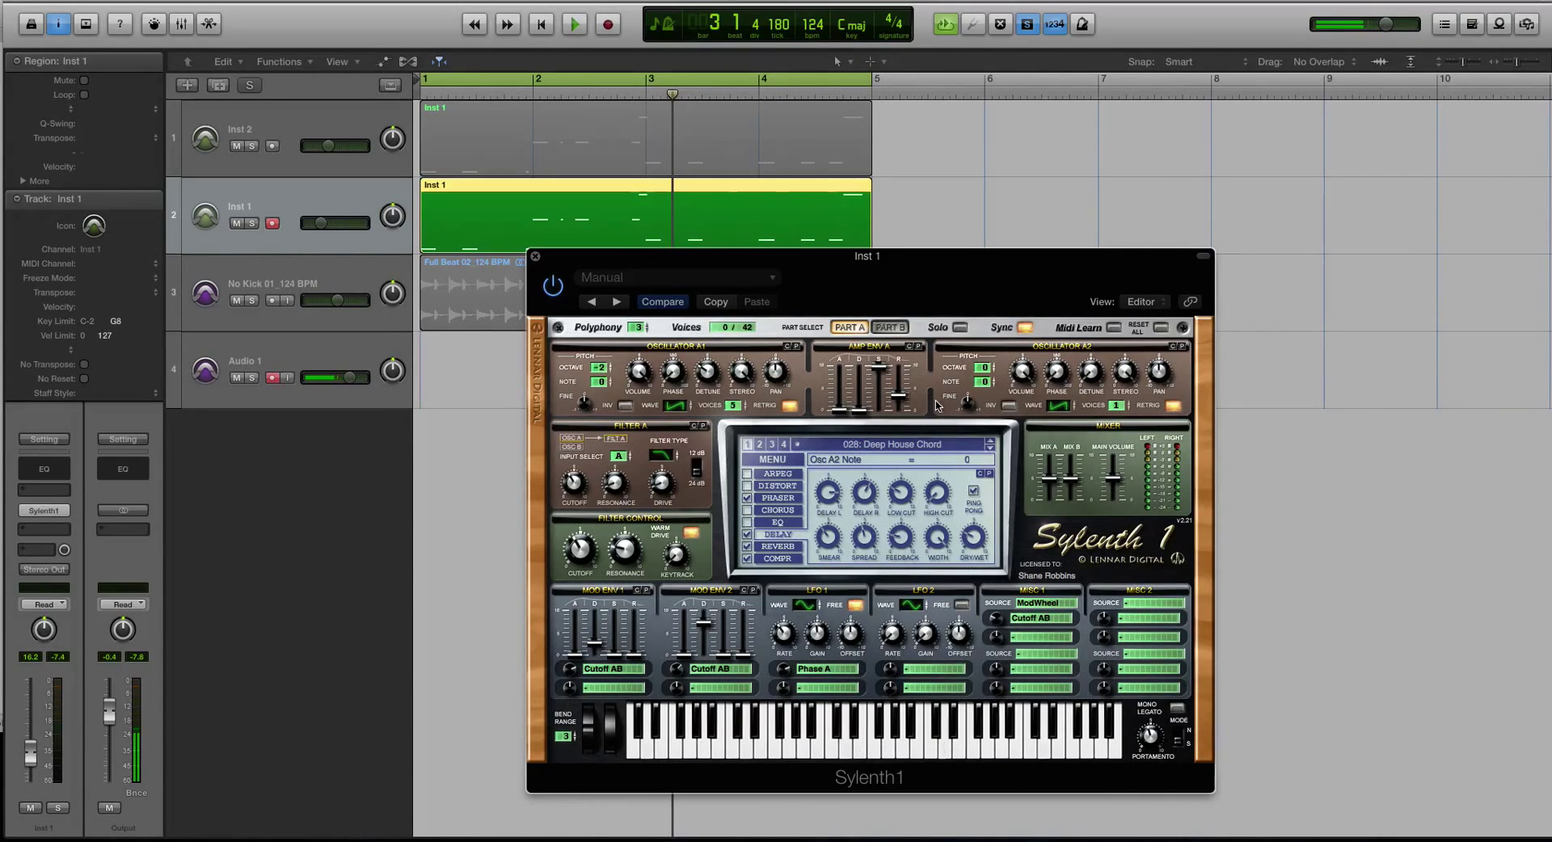
{"action": "scroll", "coordinate": [988, 382], "scroll_direction": "up", "scroll_amount": 1}
{"action": "scroll", "coordinate": [988, 380], "scroll_direction": "up", "scroll_amount": 1}
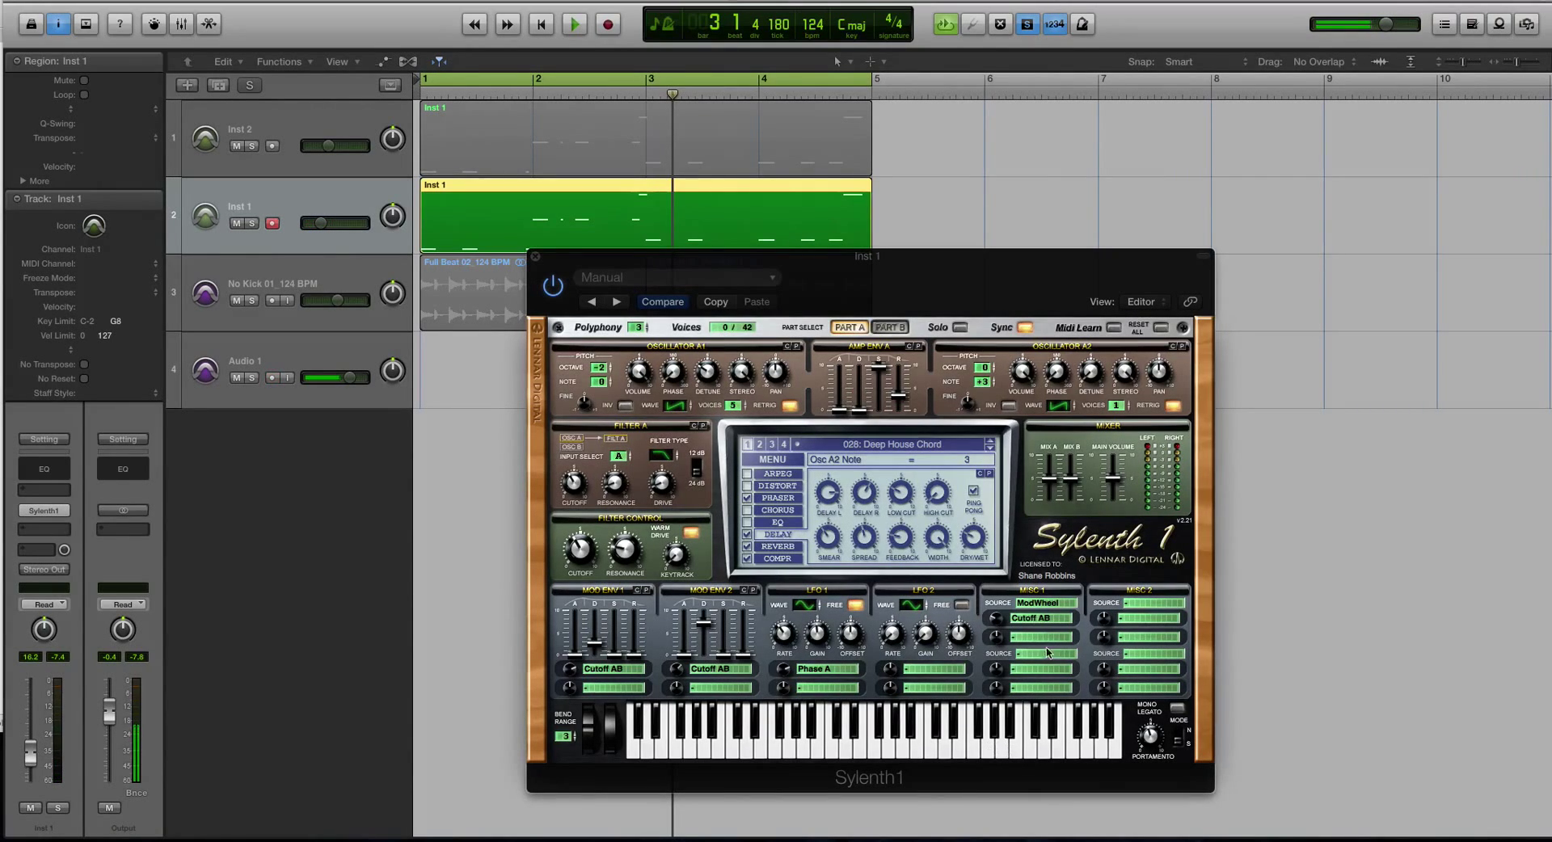
Step: Switch between Part A and Part B, and set Oscillator B1's Note offset to +7 in Part B
{"action": "left_click", "coordinate": [906, 329]}
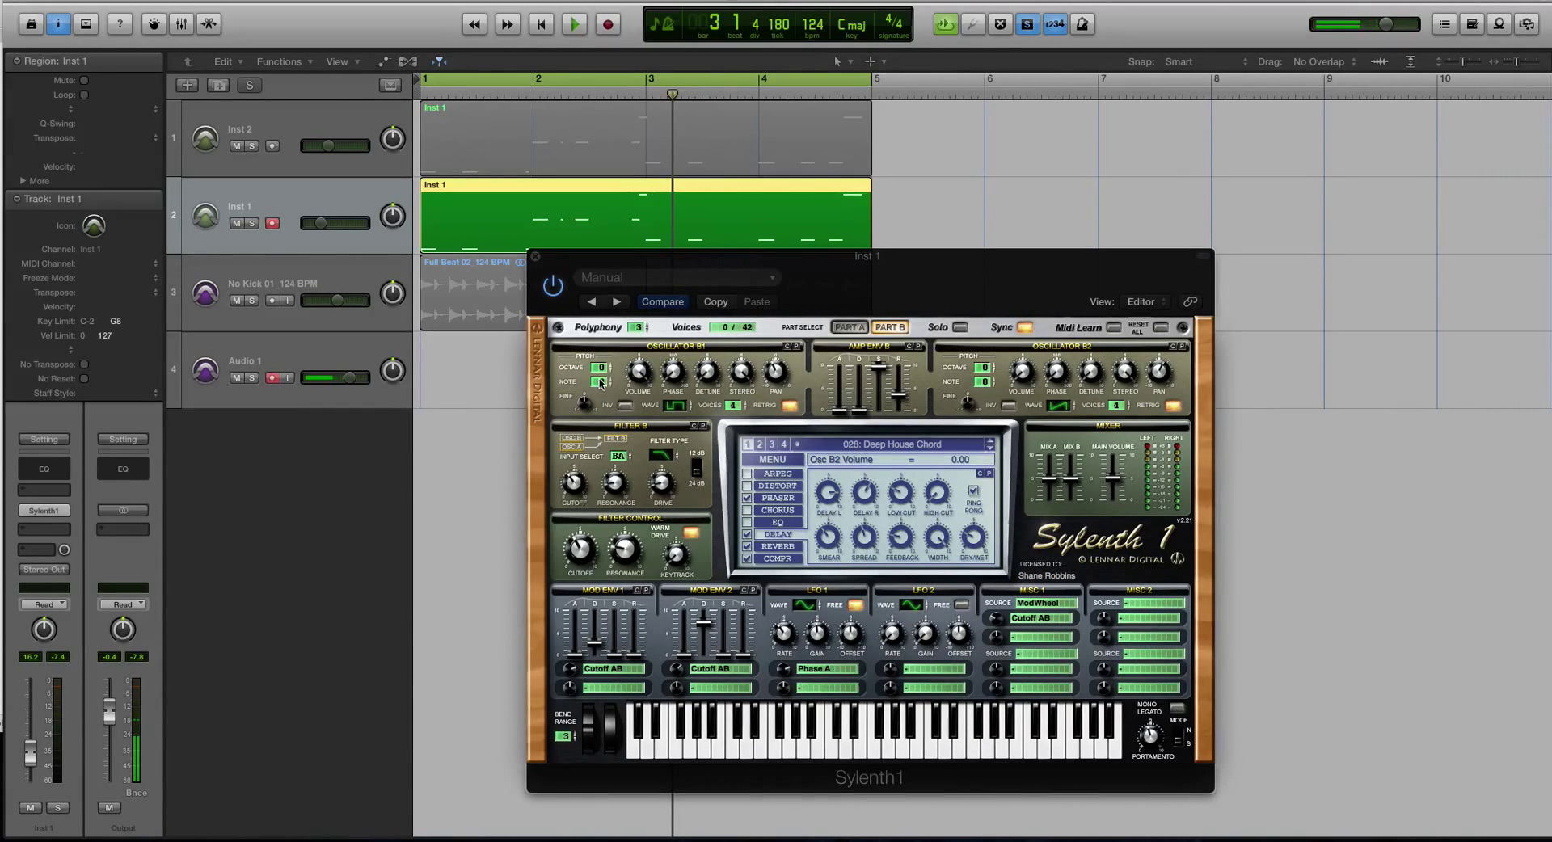
{"action": "left_click_drag", "start_coordinate": [601, 384], "coordinate": [606, 342]}
{"action": "left_click", "coordinate": [849, 327]}
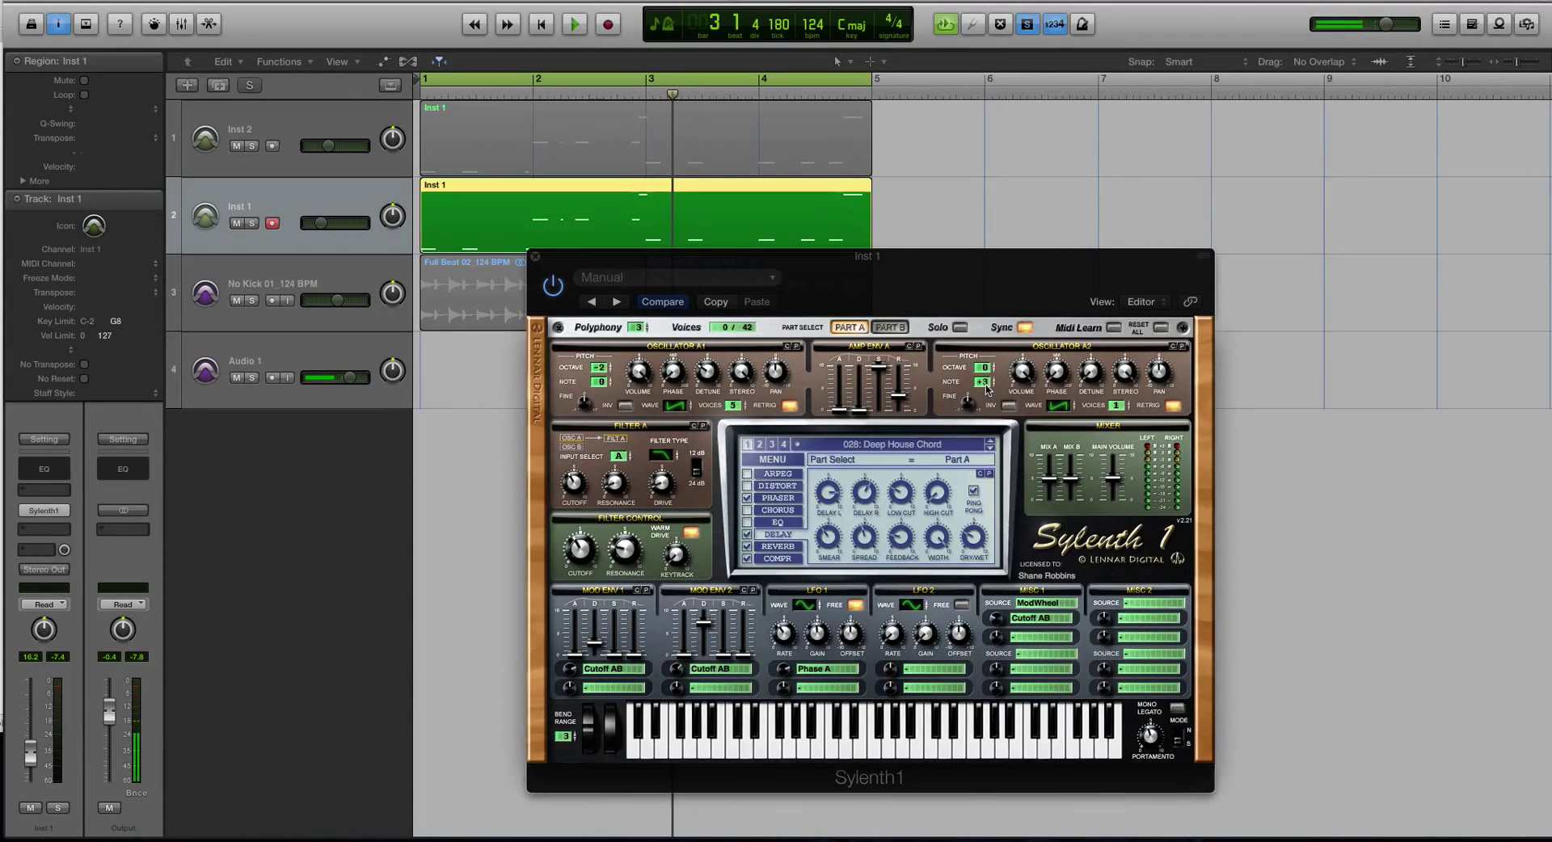
{"action": "left_click", "coordinate": [886, 330]}
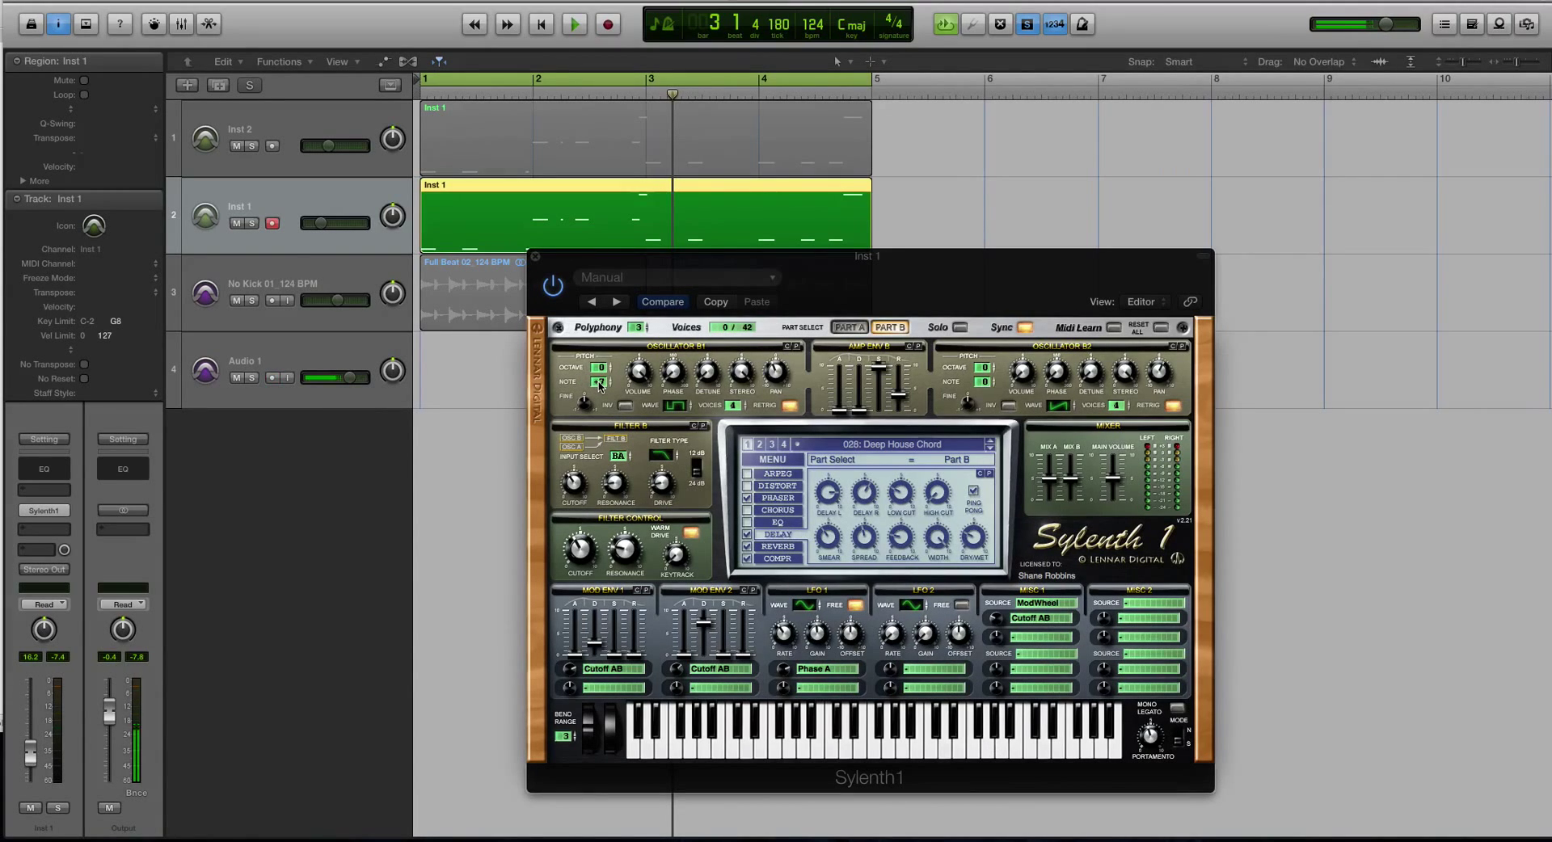
{"action": "left_click_drag", "start_coordinate": [599, 385], "coordinate": [601, 368]}
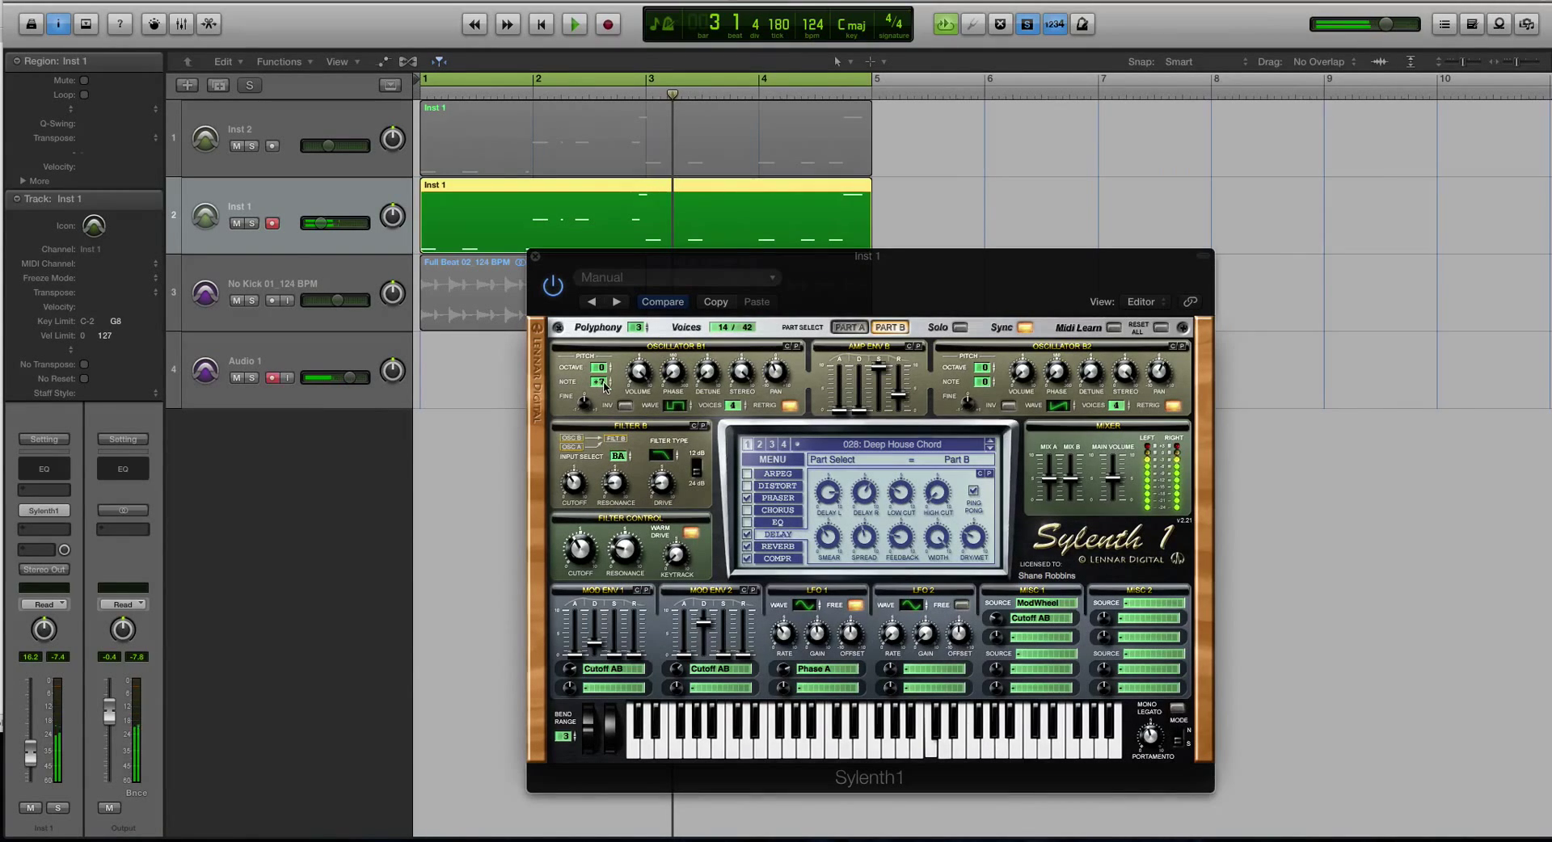
Step: Set Oscillator B2's Volume to 0 and its Note offset to +7, and check Part A before returning to Part B
{"action": "left_click", "coordinate": [1021, 372]}
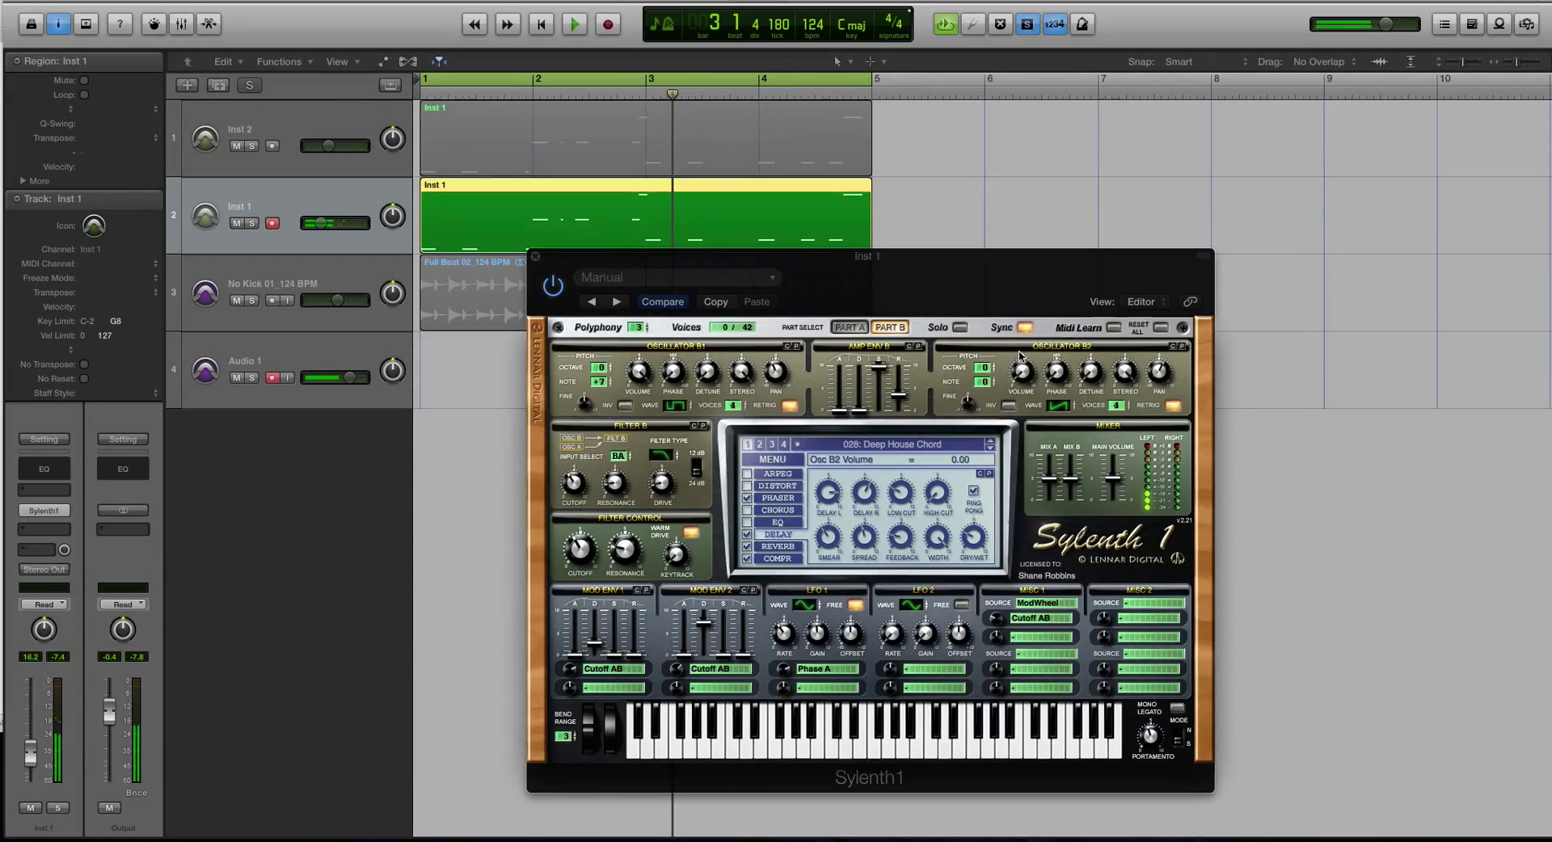
{"action": "left_click_drag", "start_coordinate": [984, 381], "coordinate": [987, 370]}
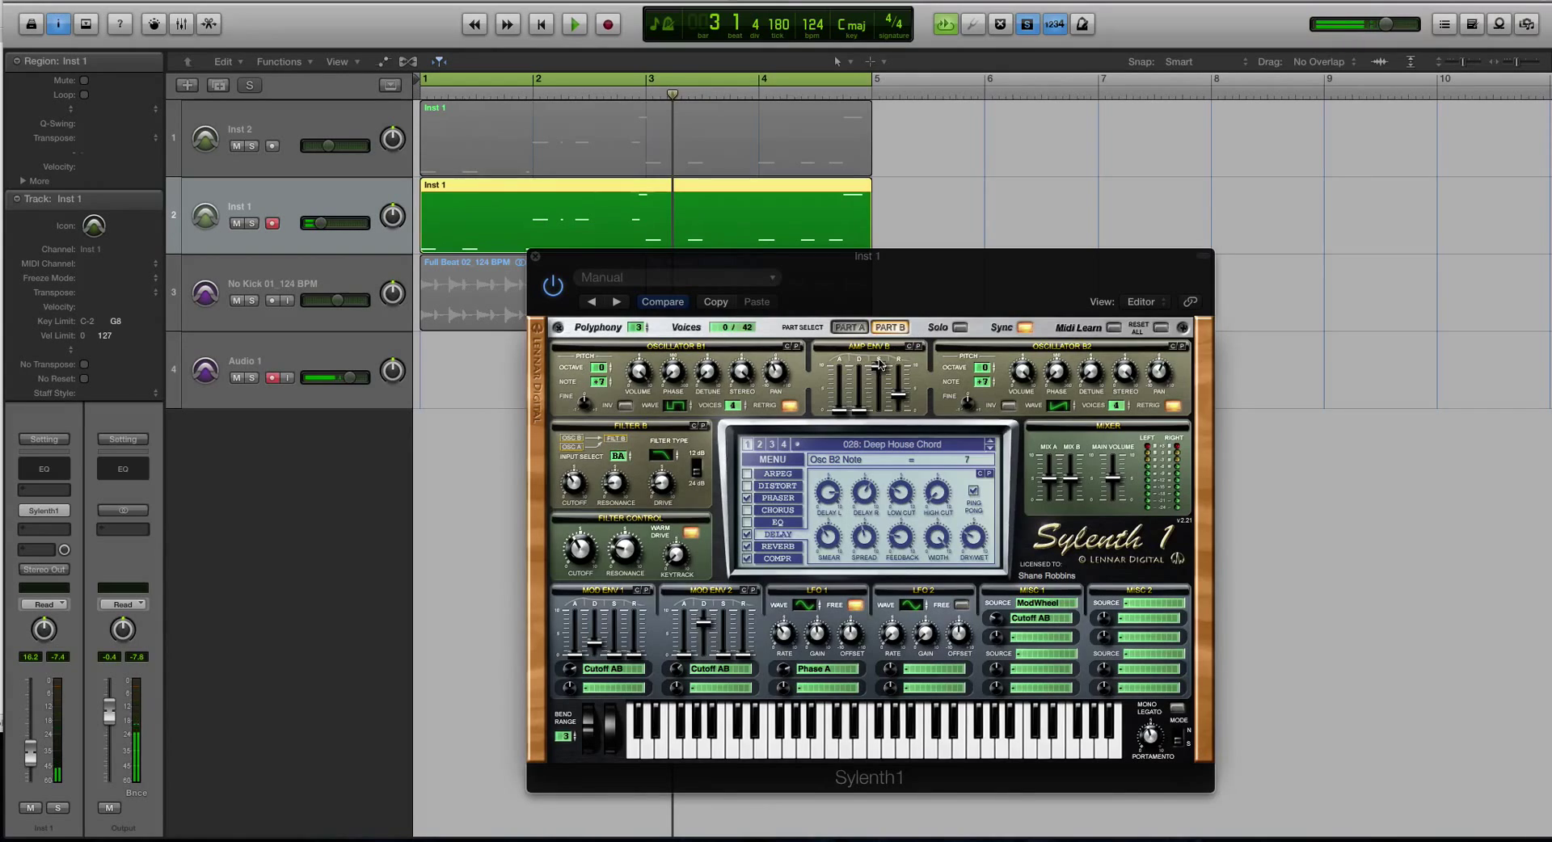
{"action": "left_click", "coordinate": [849, 327]}
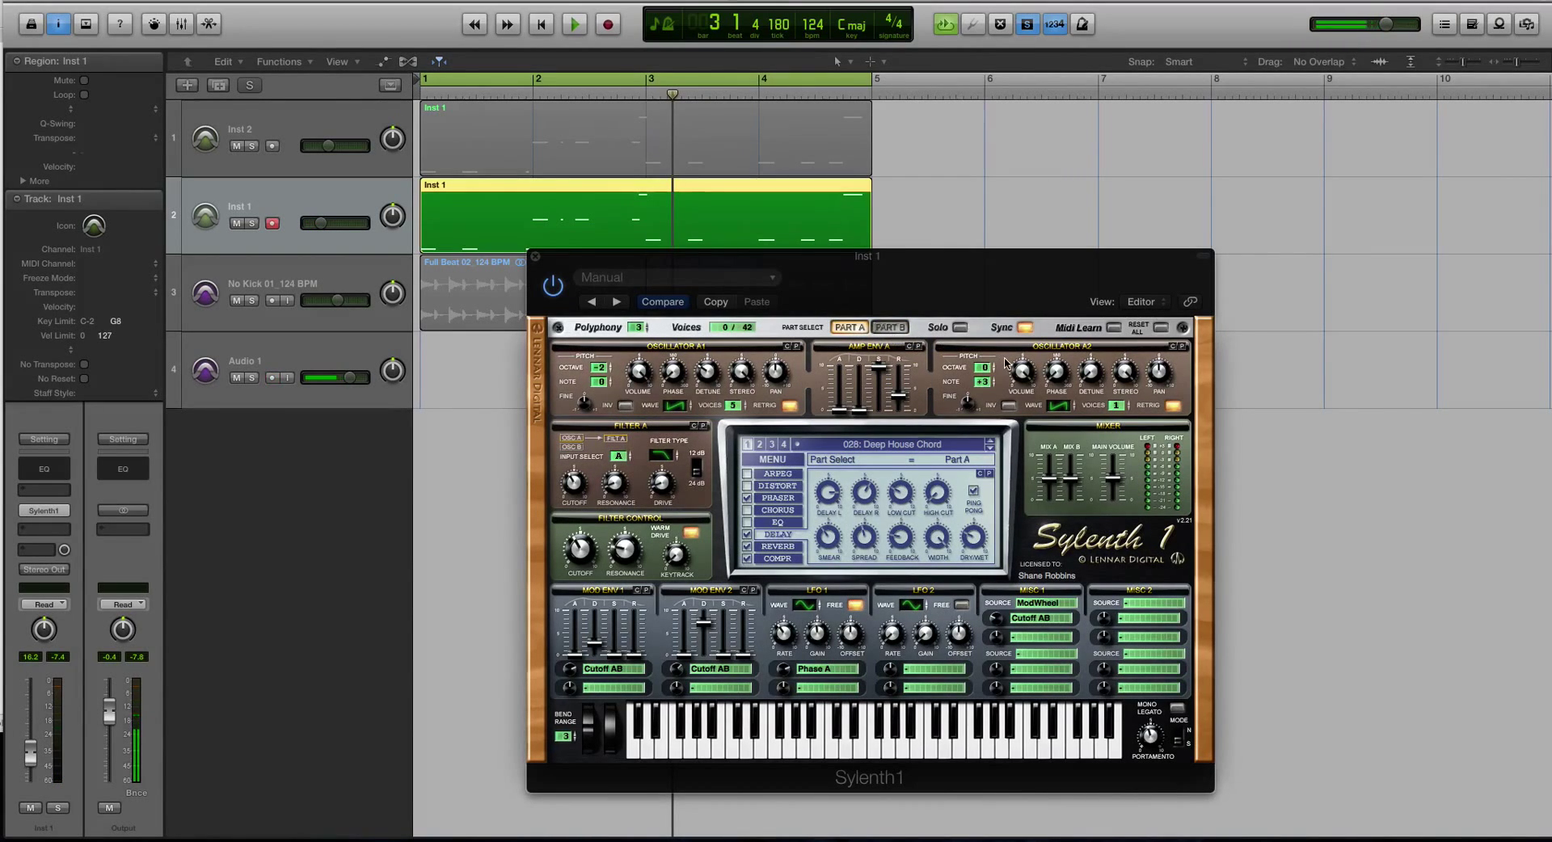
{"action": "left_click", "coordinate": [892, 327]}
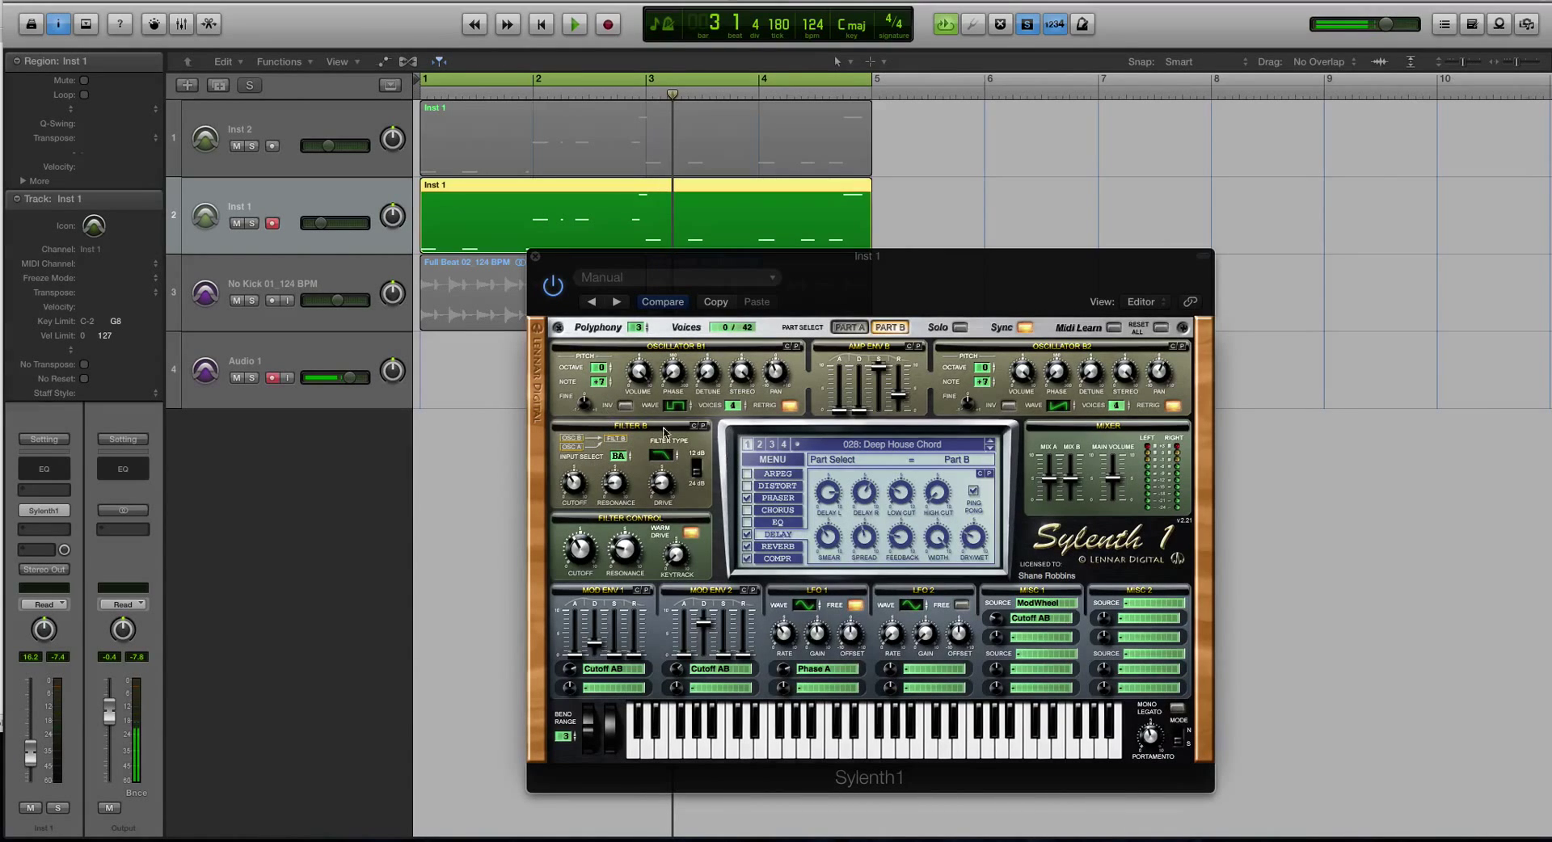
Step: Try Note offsets of +4 on Oscillator A2 in Part A and on Oscillator B2 in Part B
{"action": "left_click", "coordinate": [852, 327]}
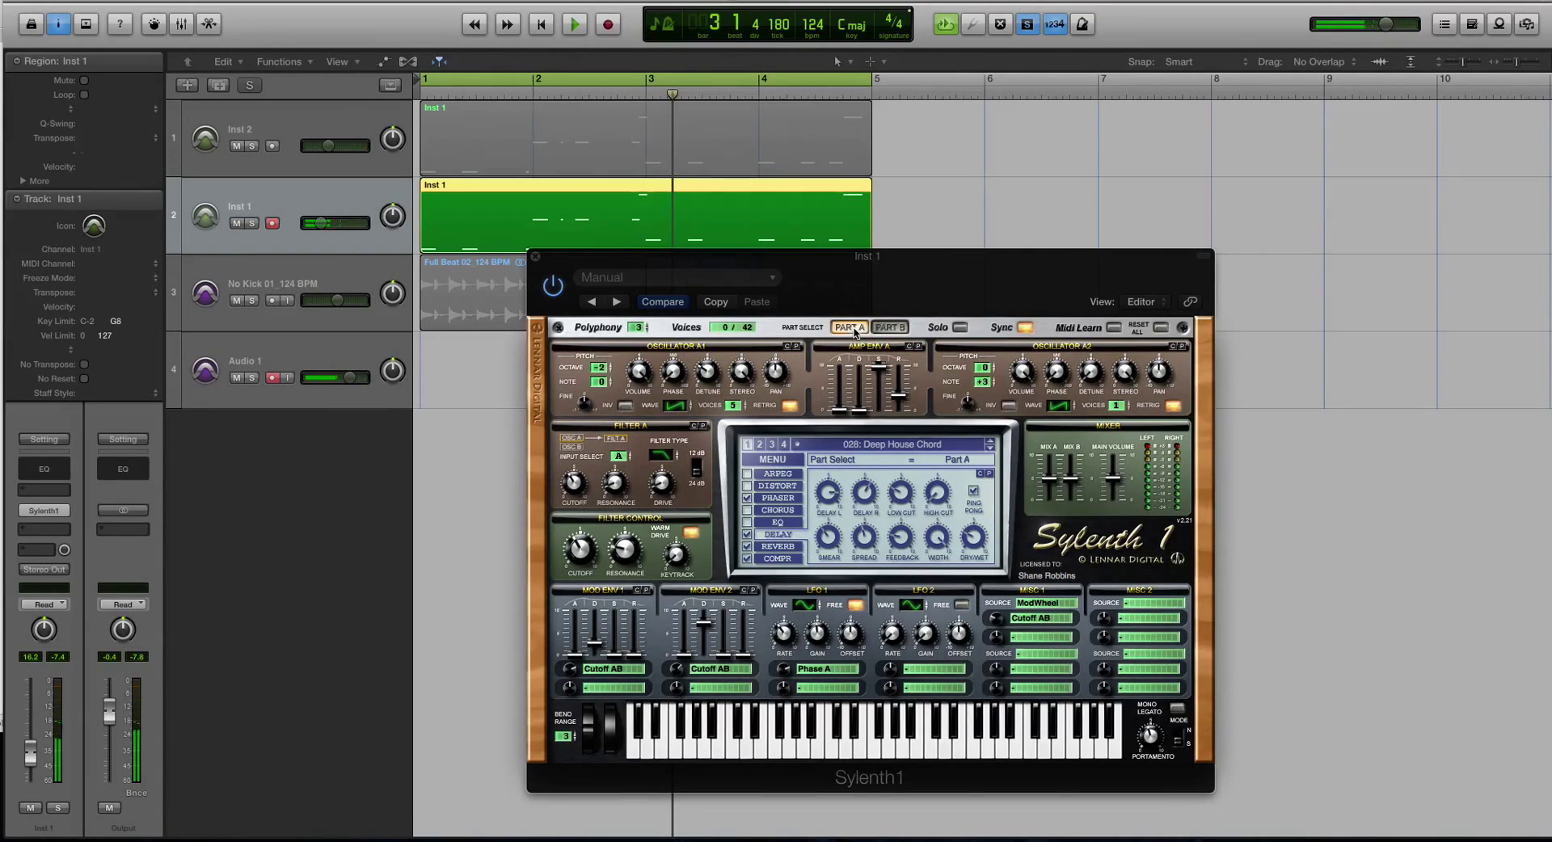
{"action": "left_click", "coordinate": [984, 383]}
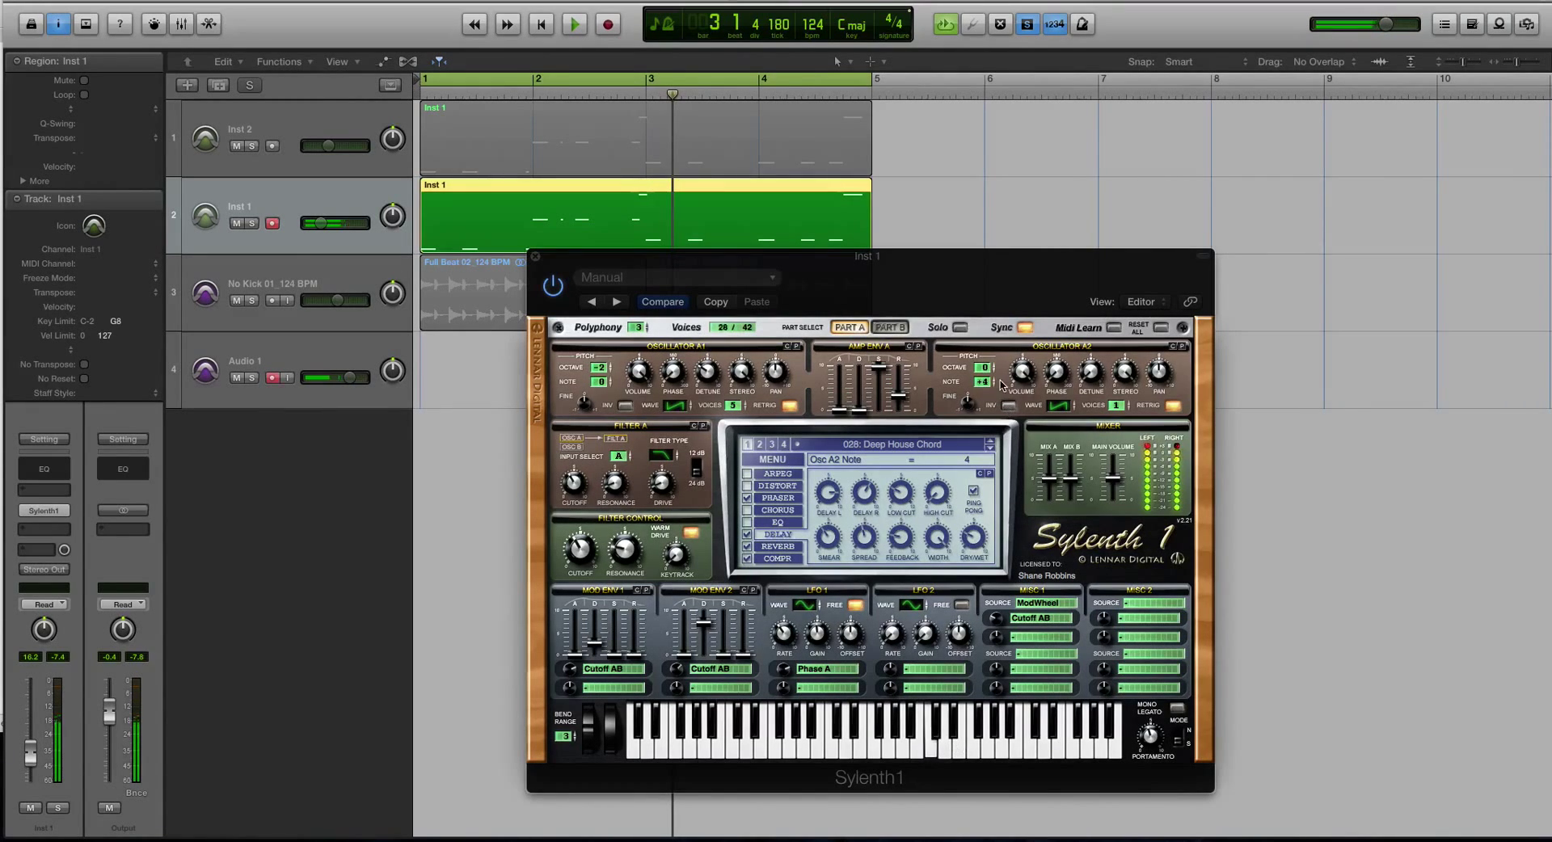
{"action": "left_click", "coordinate": [892, 327]}
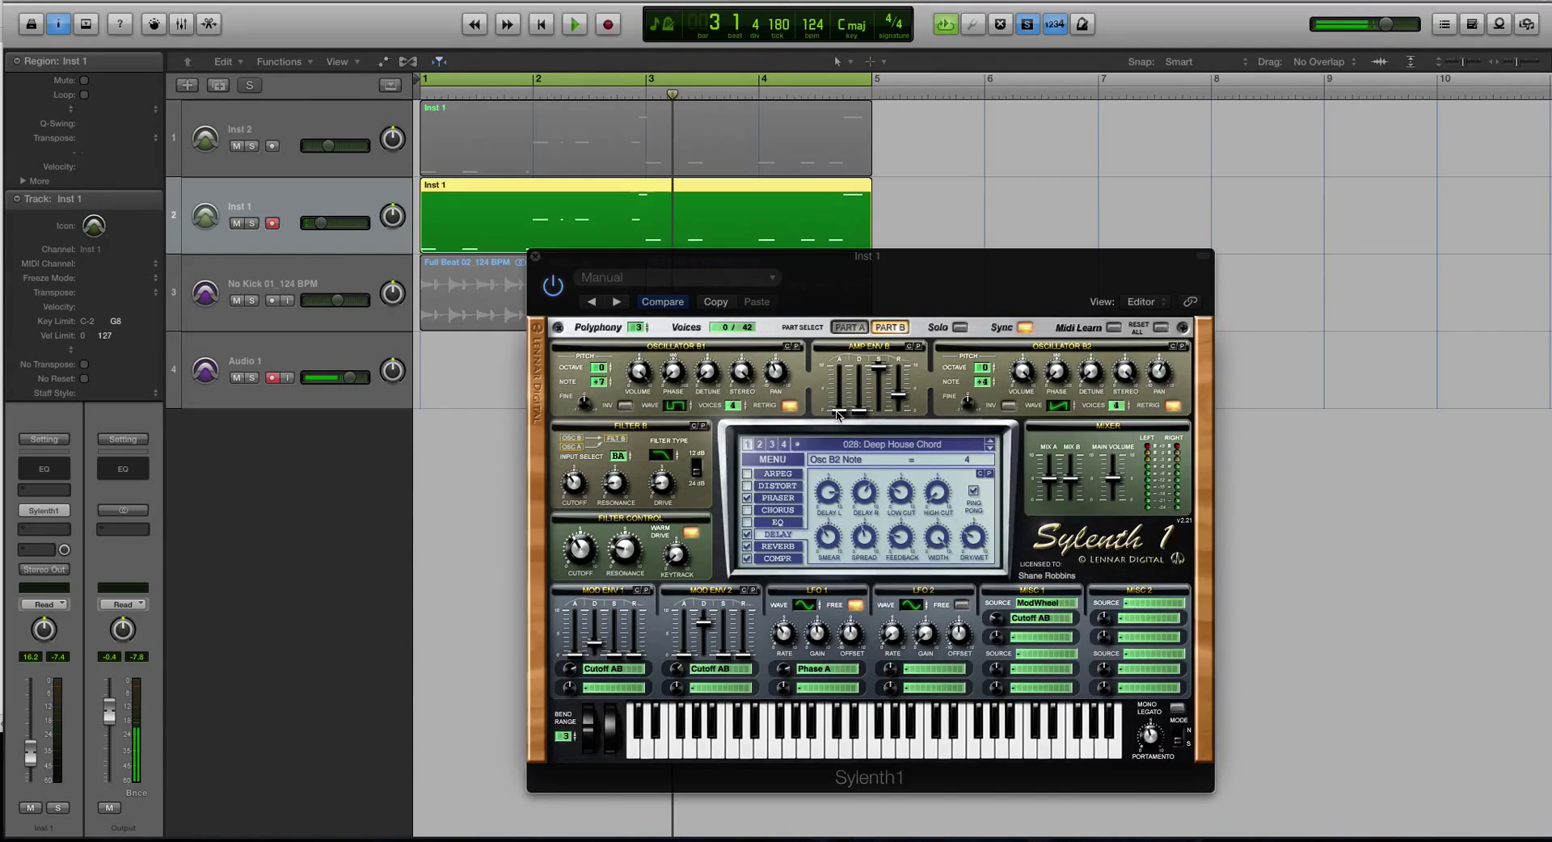
Step: Play the project from the start, mute the Inst 2 track, and shift the Sylenth1 window clear of the regions
{"action": "key", "text": "Return"}
{"action": "key", "text": "space"}
{"action": "key", "text": "ctrl+s"}
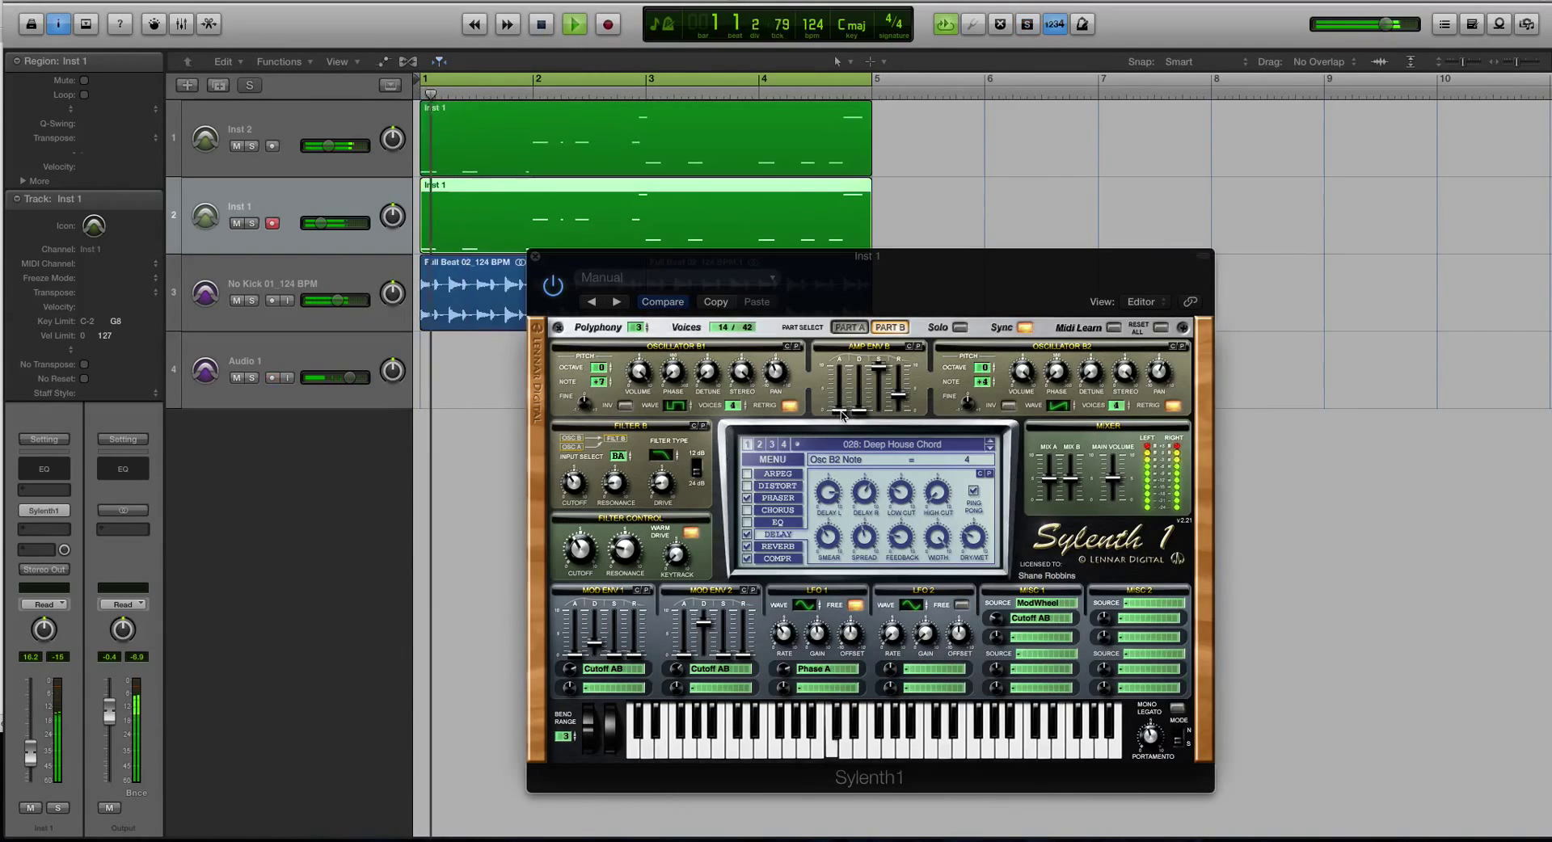
{"action": "left_click", "coordinate": [236, 146]}
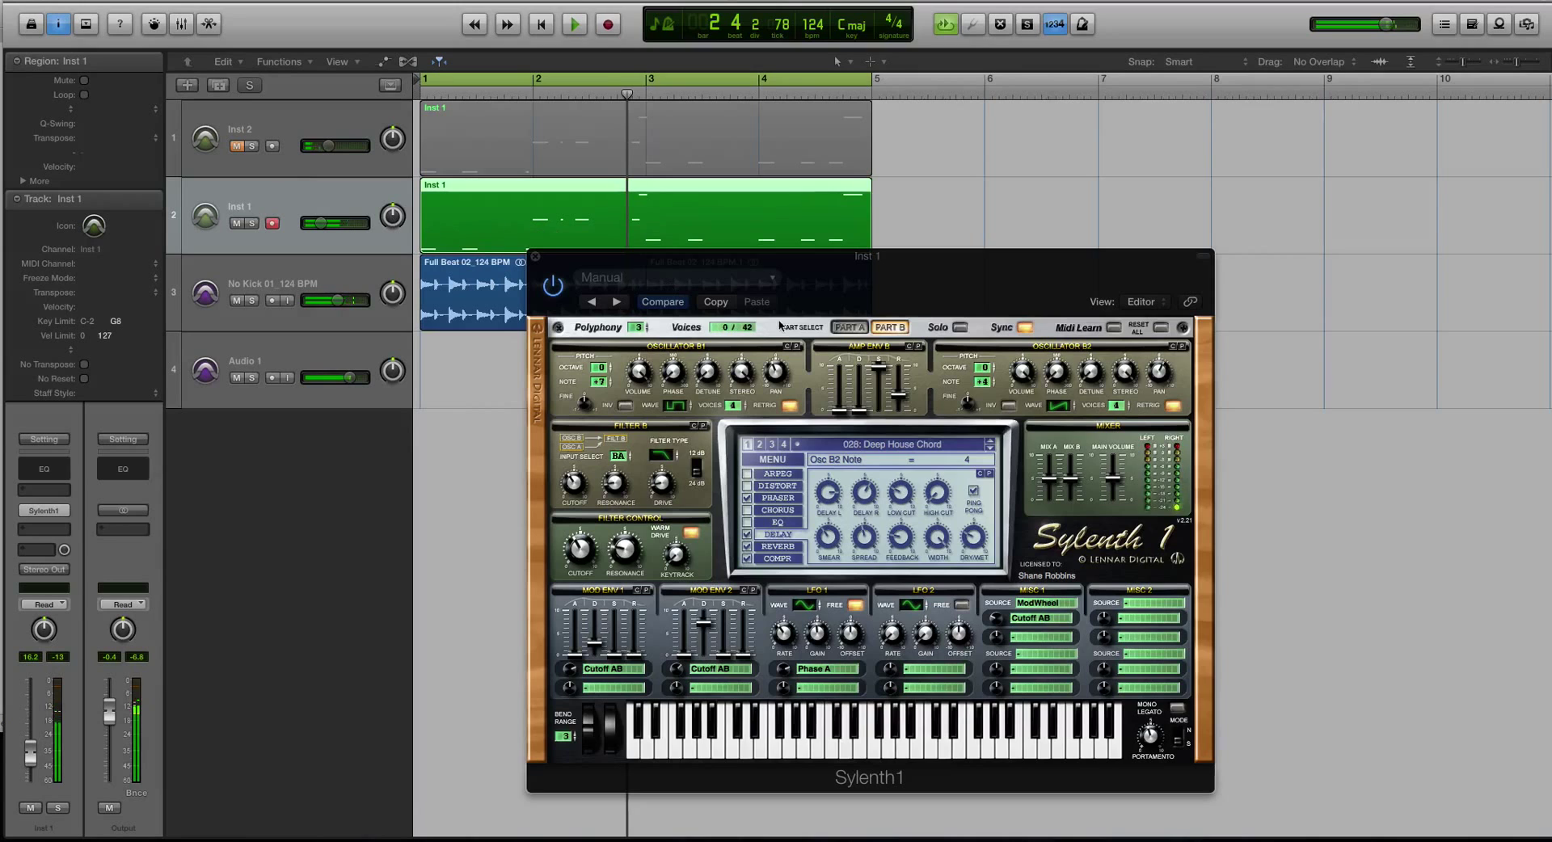
{"action": "left_click_drag", "start_coordinate": [689, 260], "coordinate": [824, 268]}
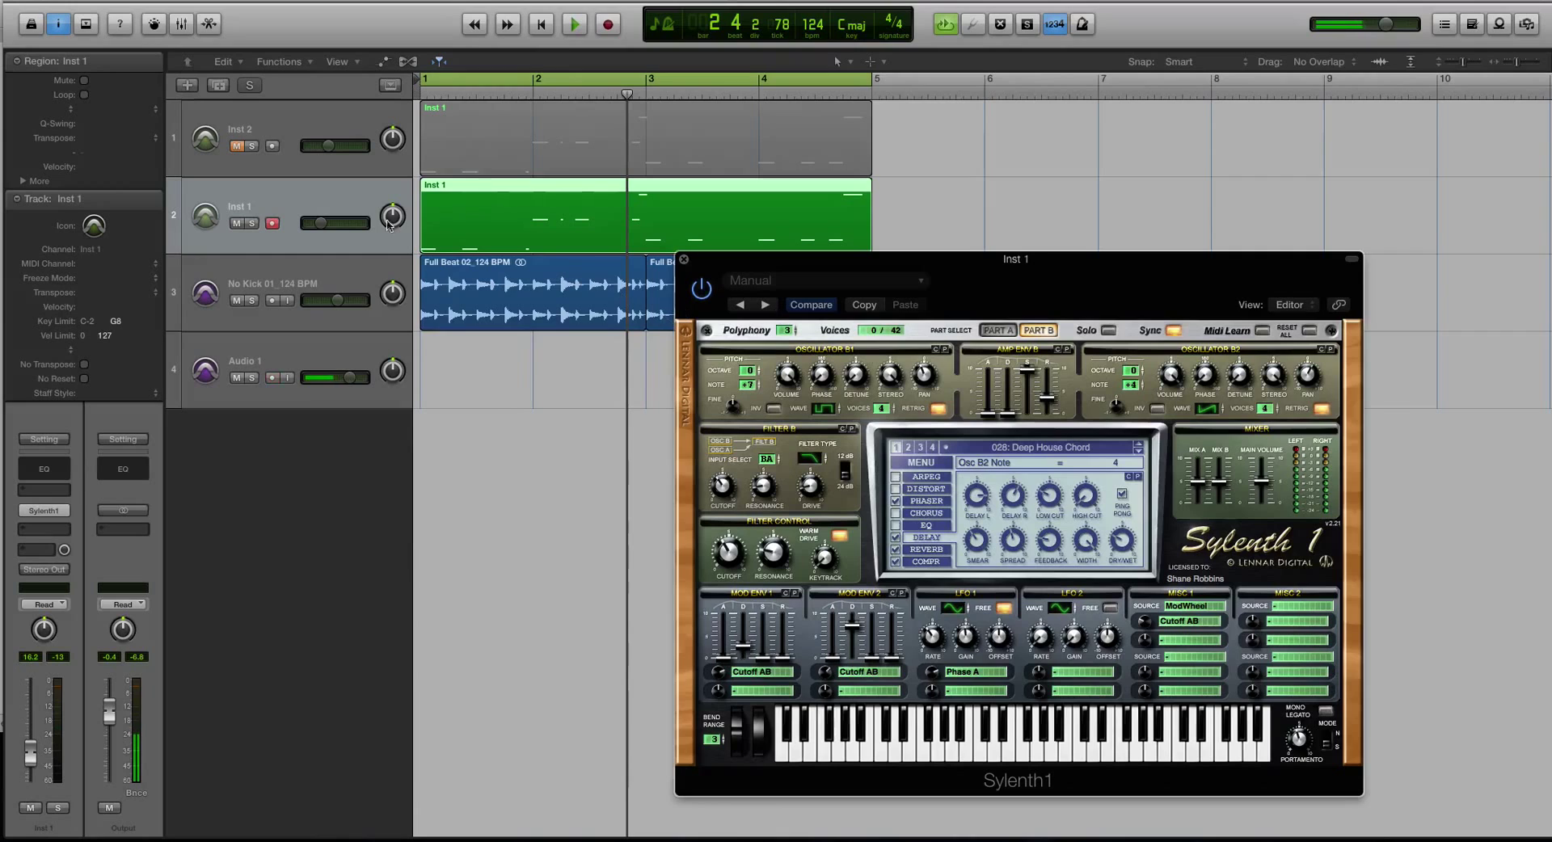
Step: Set the Note offsets of Oscillator B2 to 0, A2 to +3 and B1 to +7, and test a key with Part A shown
{"action": "left_click", "coordinate": [1134, 386], "text": "ctrl"}
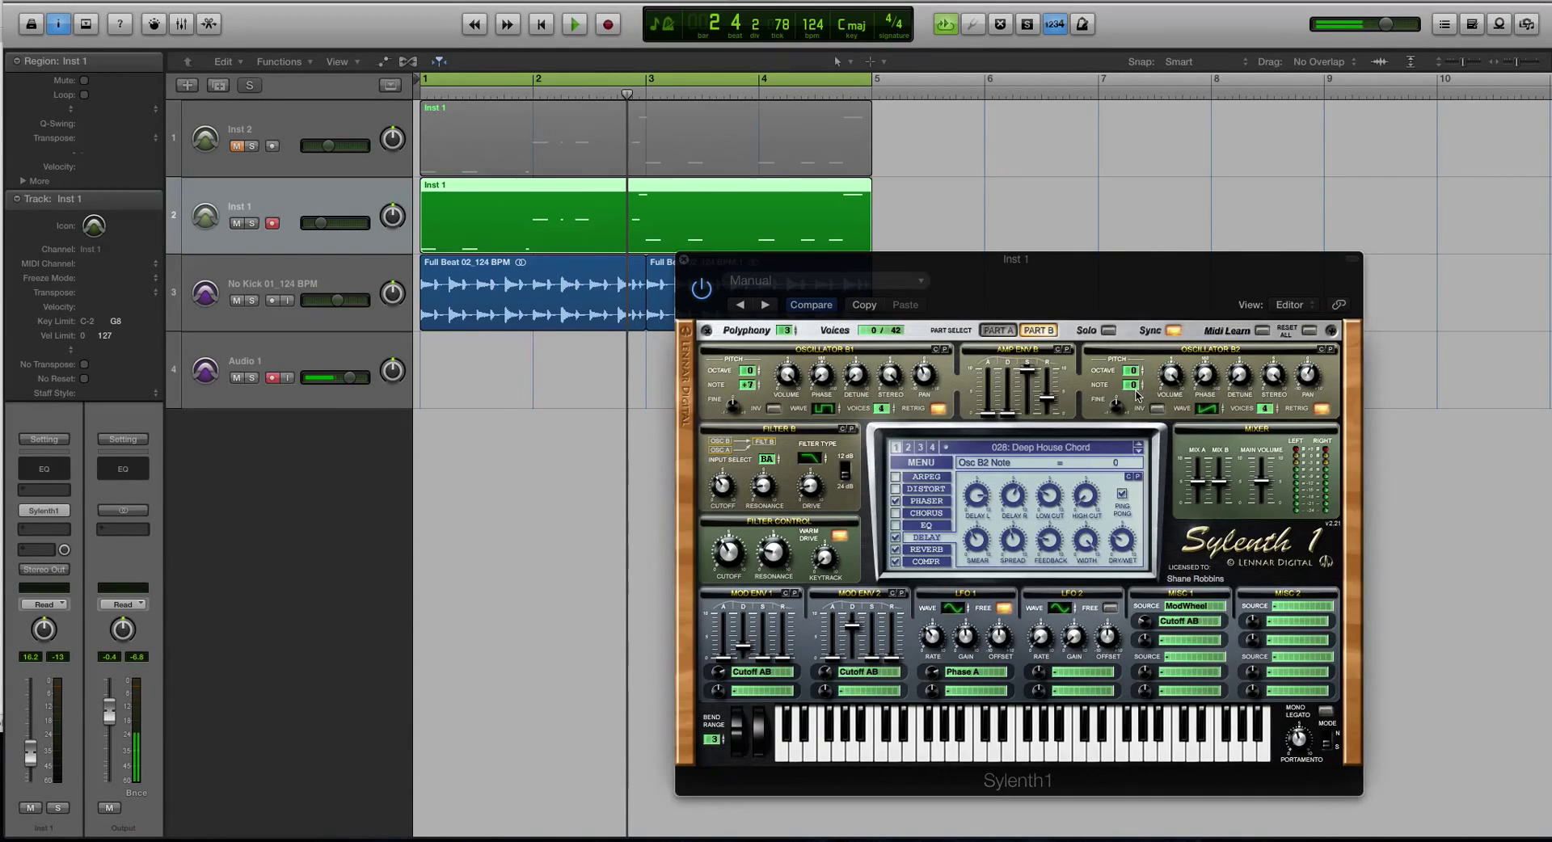
{"action": "left_click", "coordinate": [998, 331]}
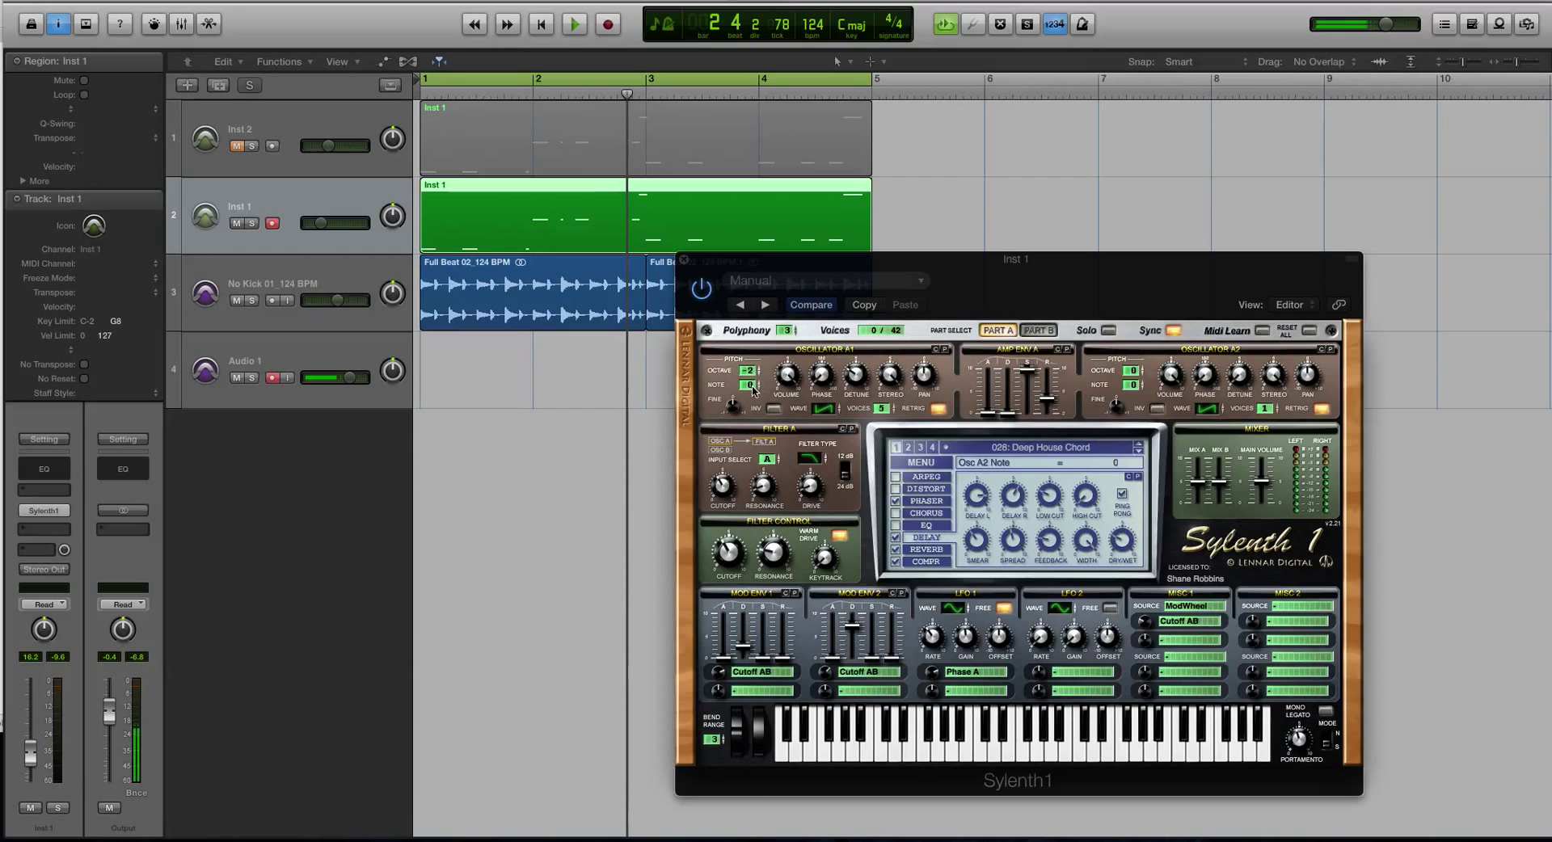
{"action": "left_click_drag", "start_coordinate": [1136, 388], "coordinate": [1141, 377]}
{"action": "left_click", "coordinate": [1040, 330]}
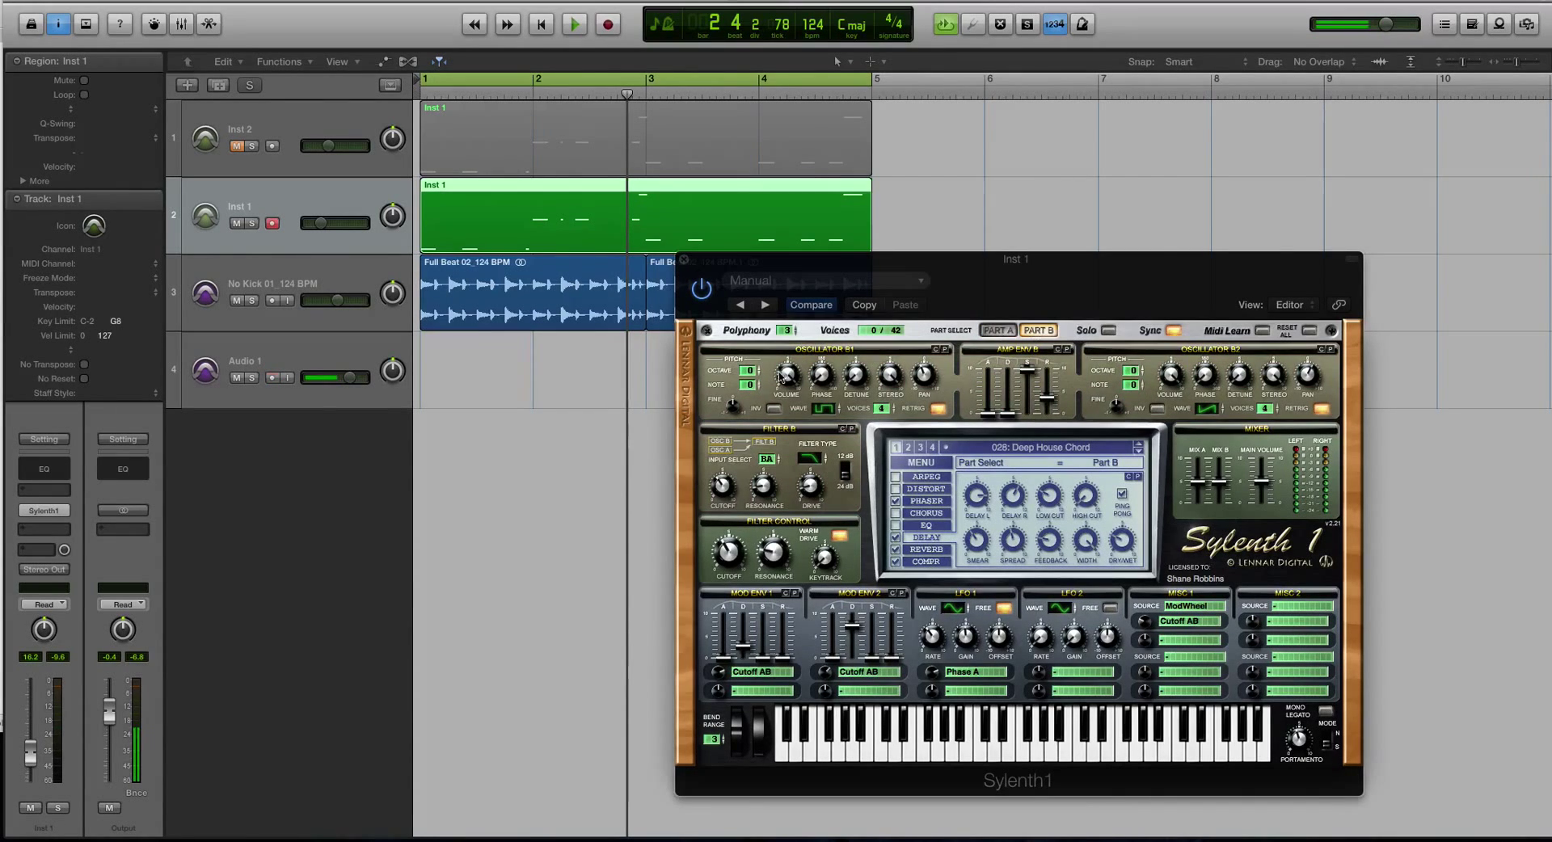
{"action": "left_click_drag", "start_coordinate": [756, 391], "coordinate": [763, 363]}
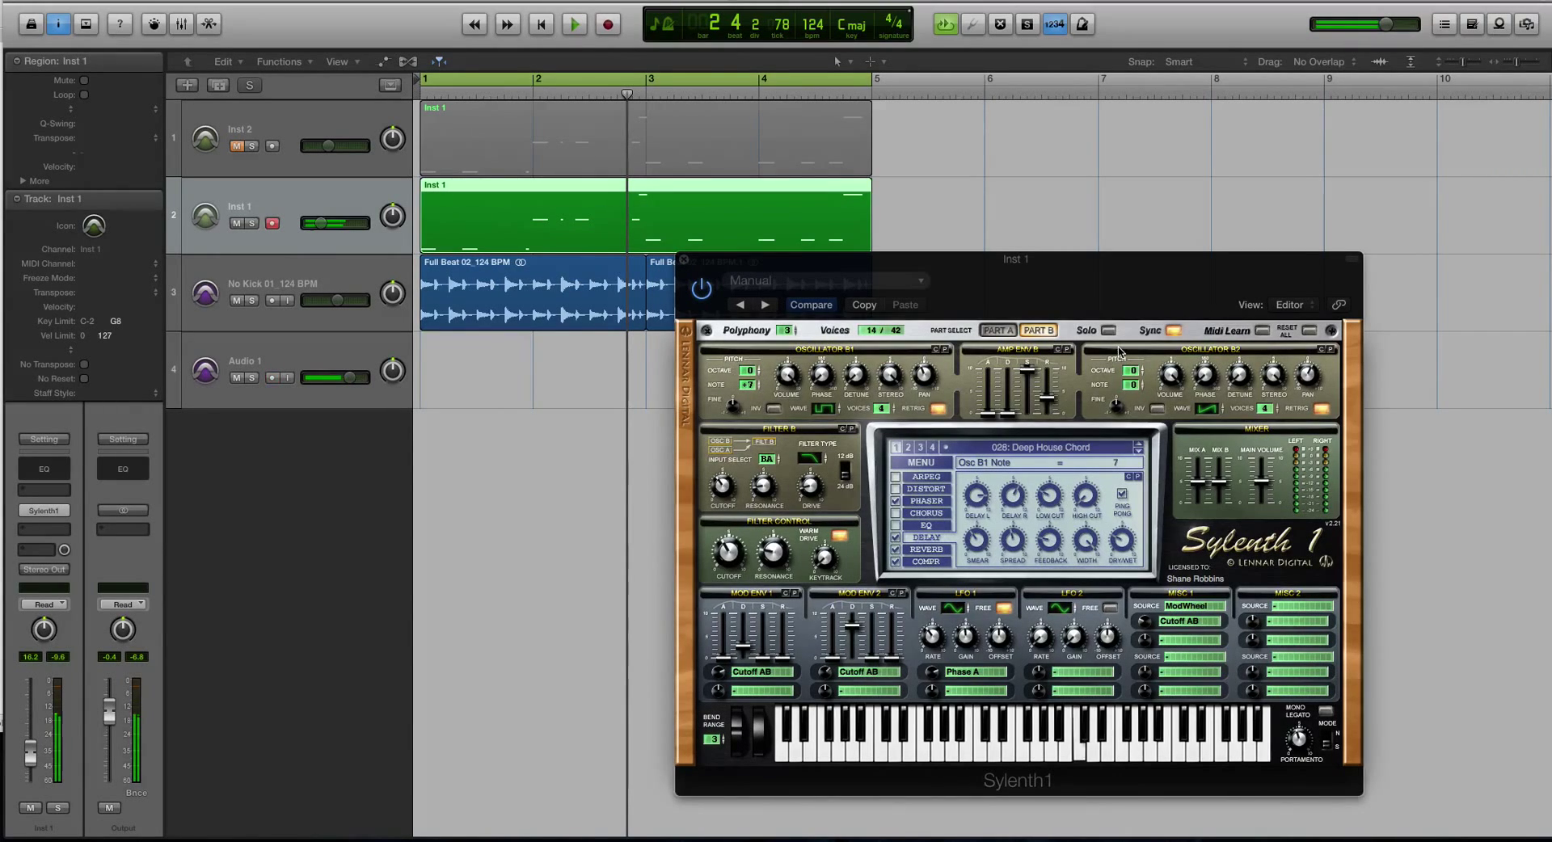
{"action": "left_click", "coordinate": [1007, 333]}
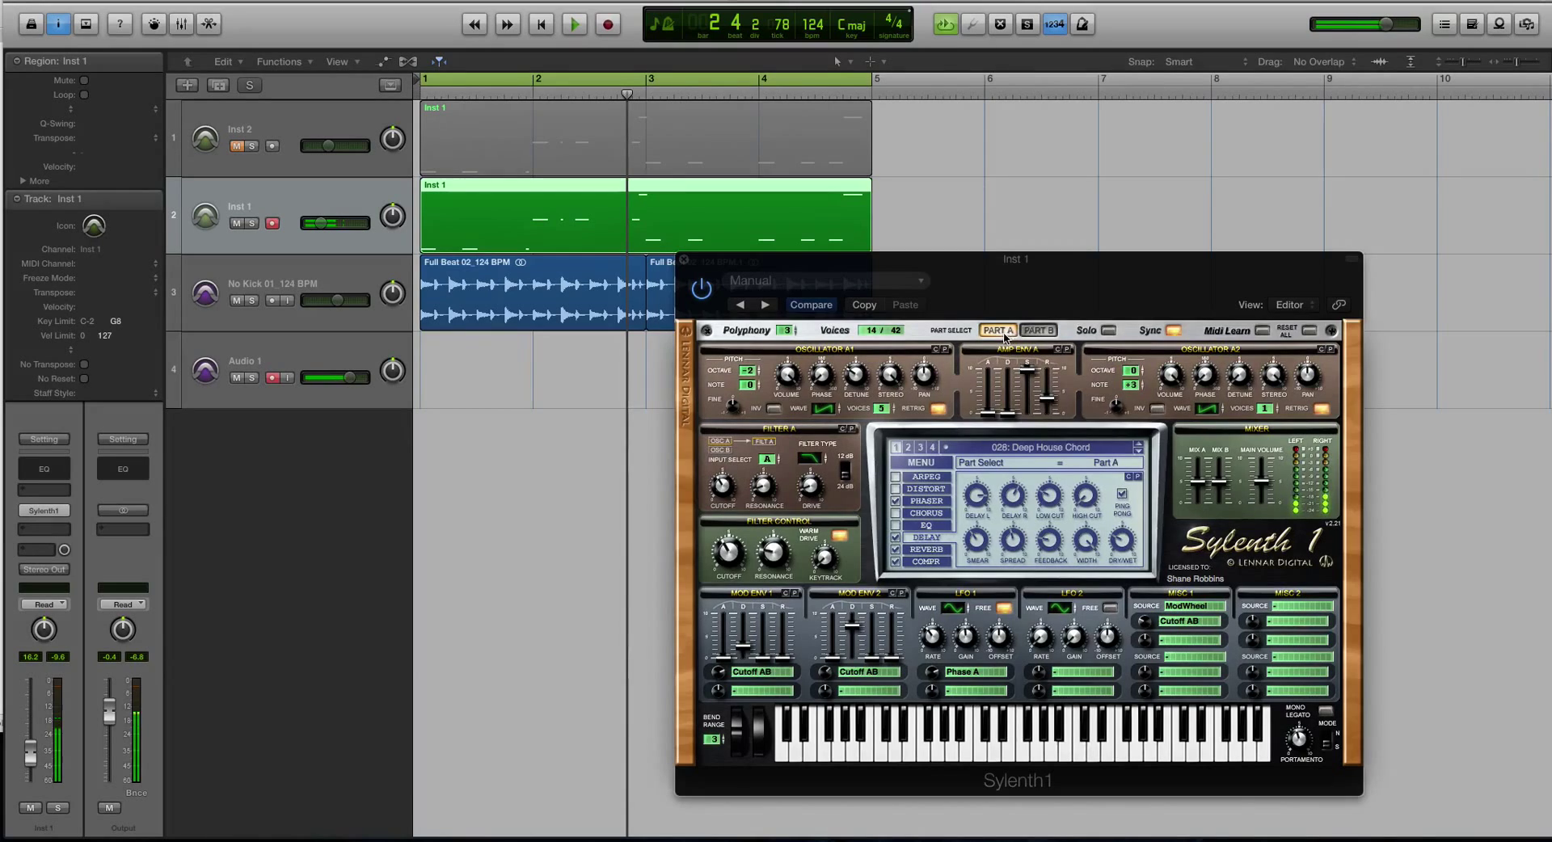
{"action": "left_click", "coordinate": [1160, 740]}
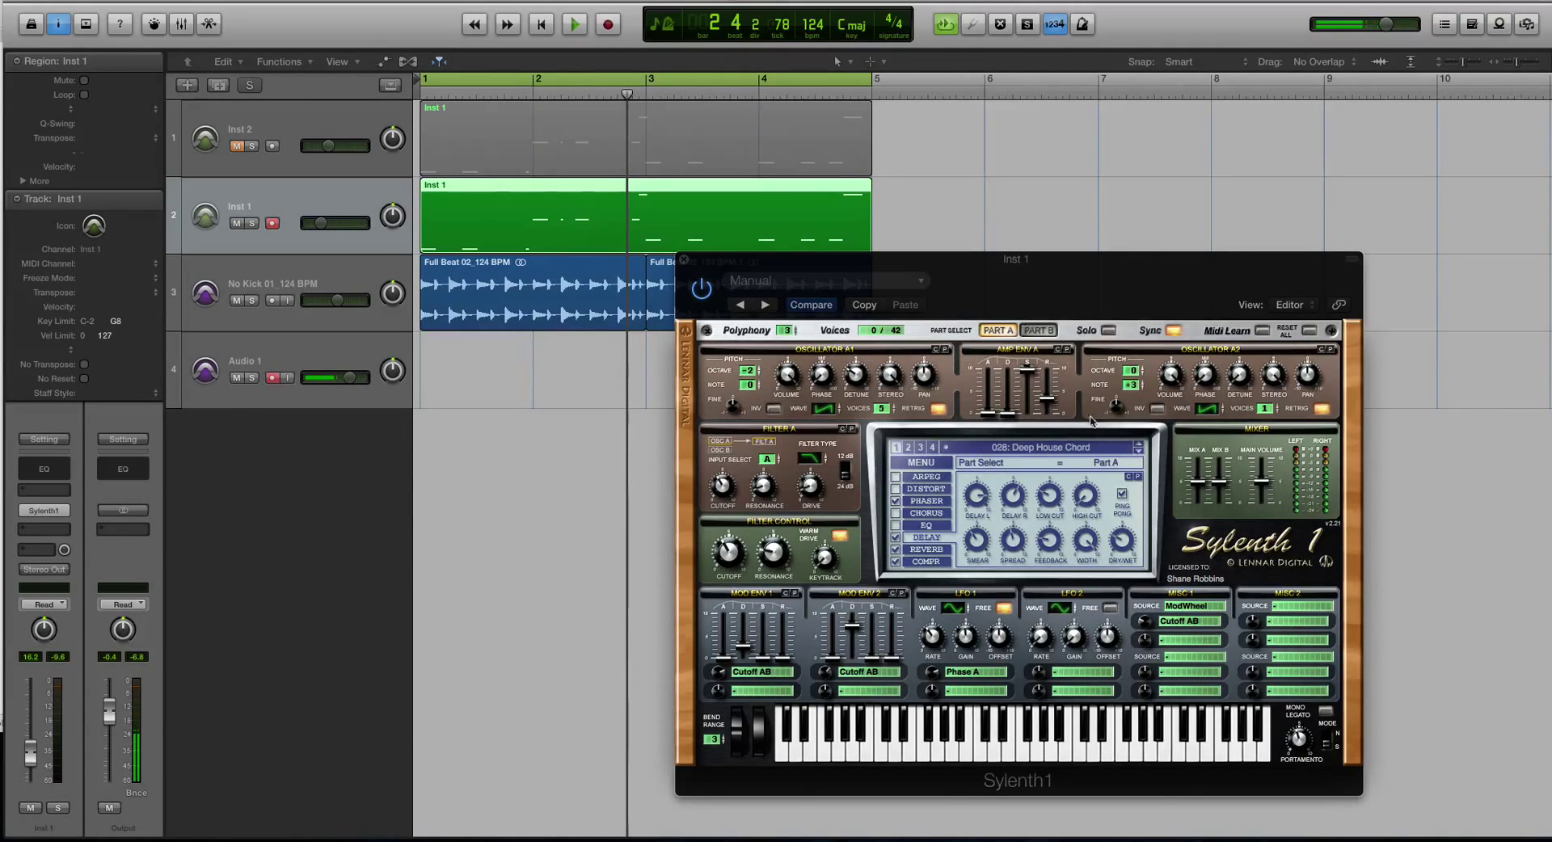
Step: Set Oscillator B2's Note offset to -2 in Part B and audition several keys on the synth's keyboard
{"action": "left_click", "coordinate": [1038, 330]}
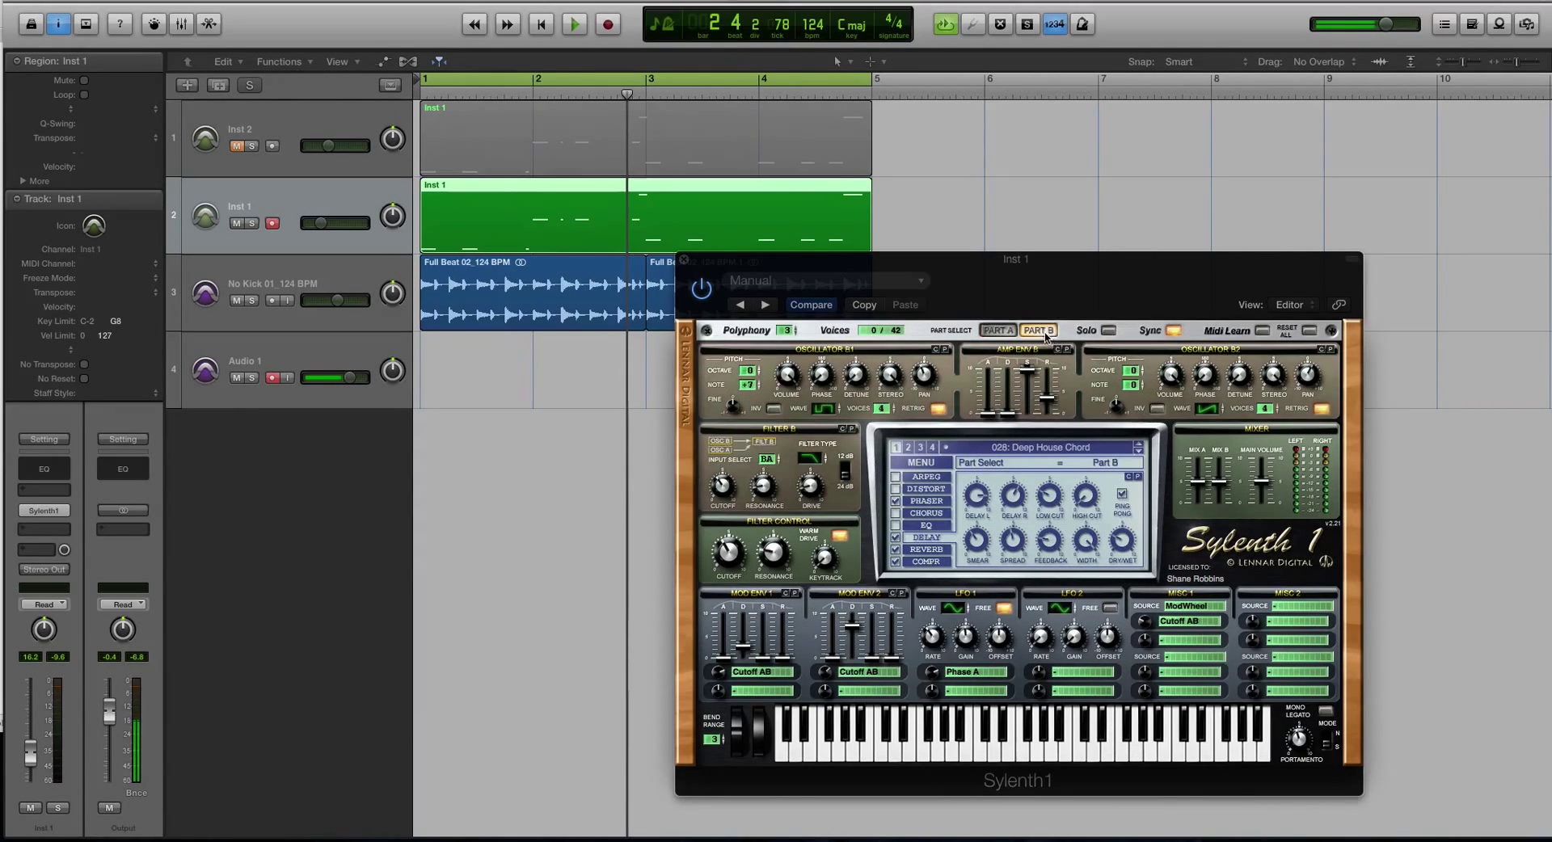
{"action": "left_click", "coordinate": [1132, 385]}
{"action": "left_click_drag", "start_coordinate": [1136, 387], "coordinate": [1136, 417]}
{"action": "left_click", "coordinate": [1080, 756]}
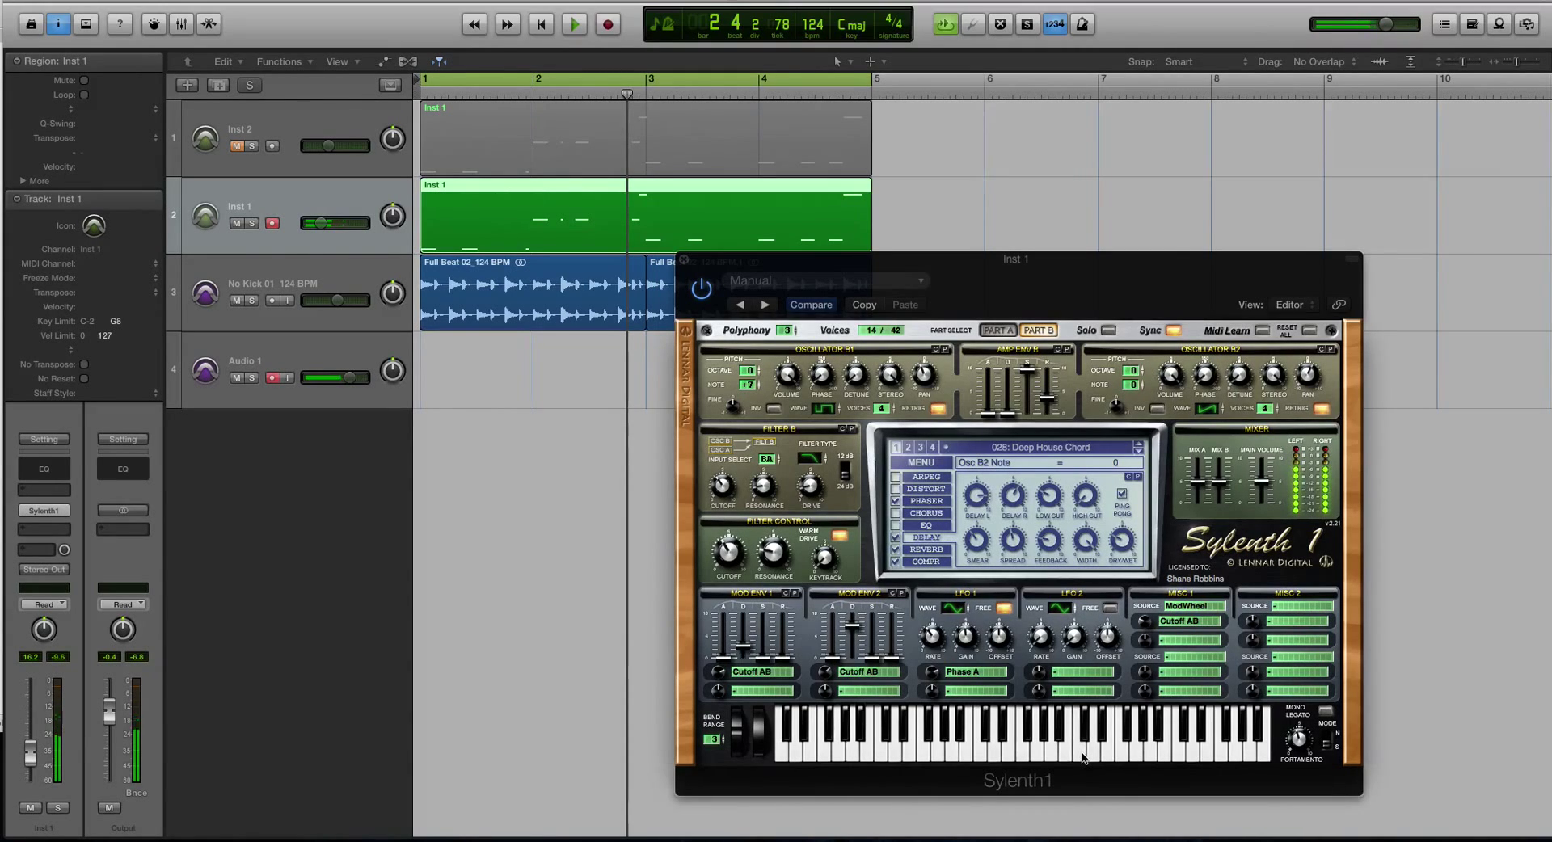
{"action": "left_click", "coordinate": [1063, 736]}
{"action": "left_click", "coordinate": [1159, 734]}
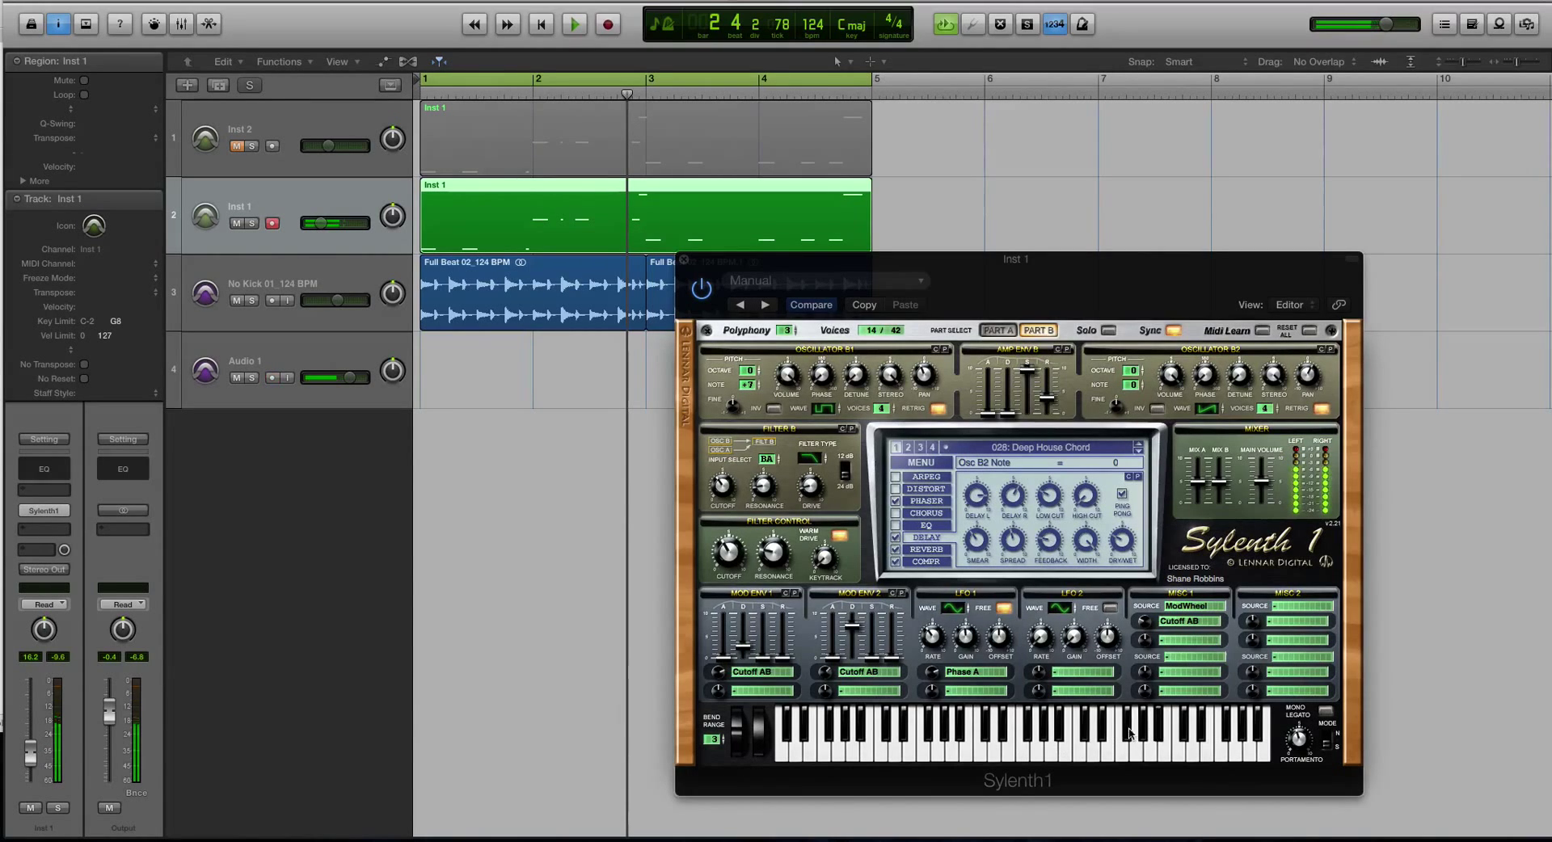
{"action": "left_click", "coordinate": [1061, 733]}
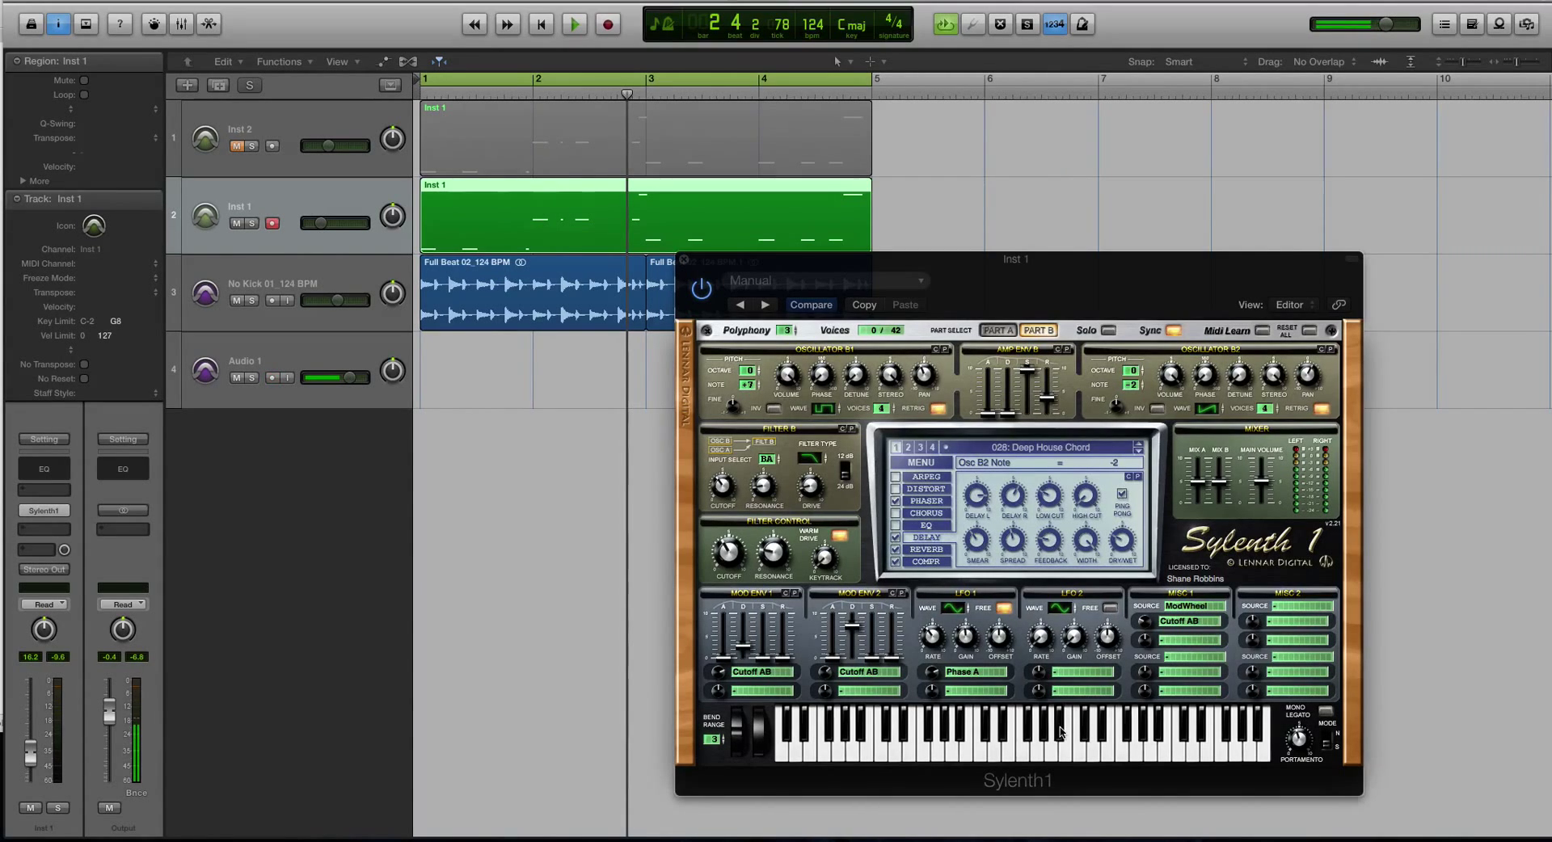
{"action": "left_click_drag", "start_coordinate": [1133, 369], "coordinate": [1135, 360]}
Step: Unmute Inst 2, mute Inst 1, and open Inst 2's Sylenth1 in place of the Inst 1 plugin window
{"action": "left_click", "coordinate": [683, 259]}
{"action": "left_click", "coordinate": [251, 137]}
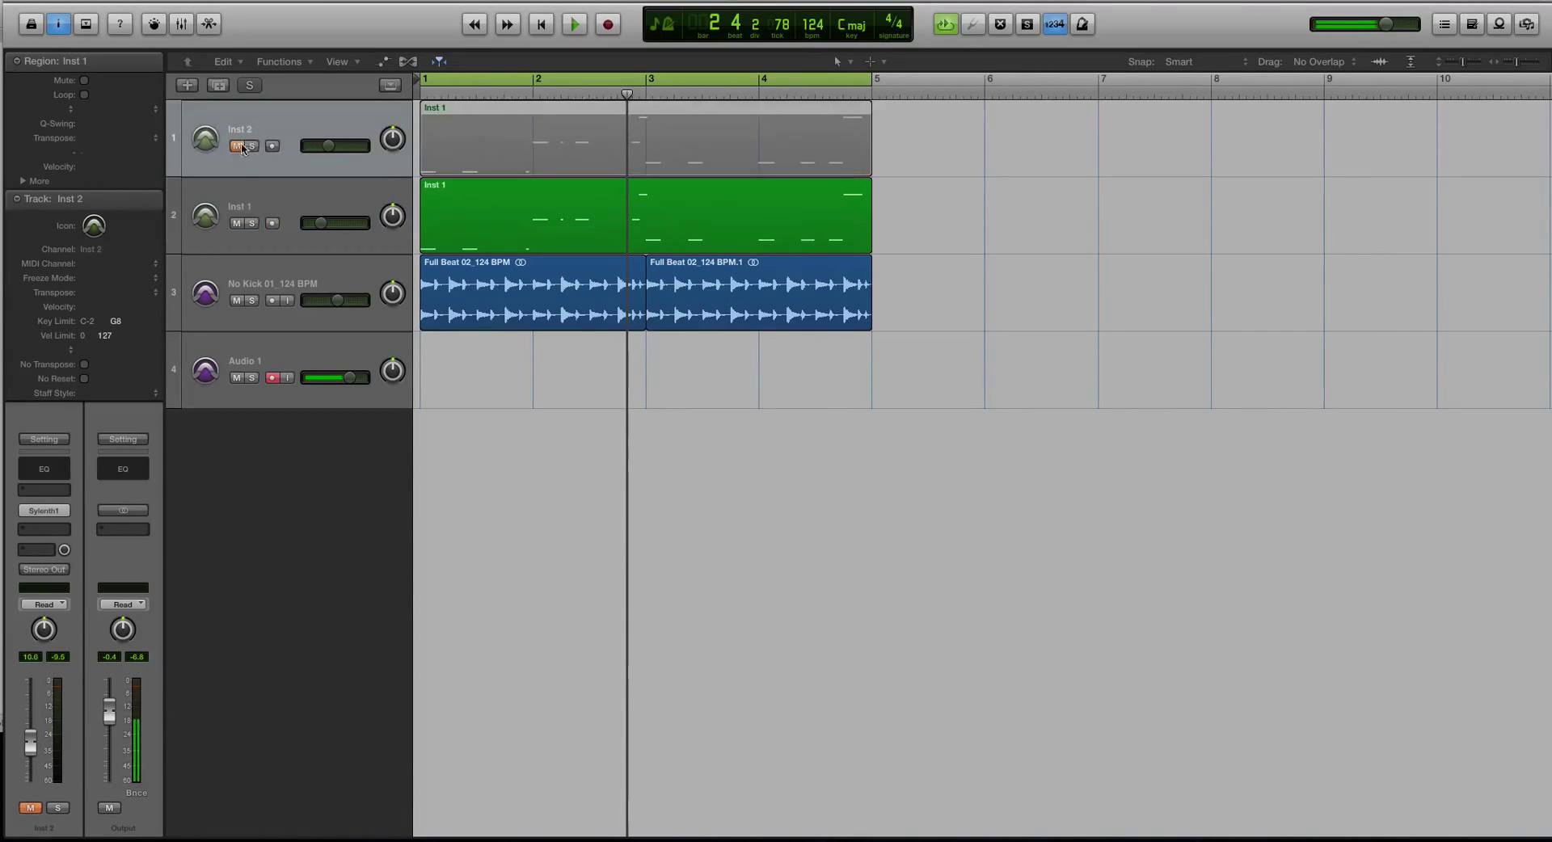
{"action": "left_click", "coordinate": [239, 146]}
{"action": "left_click", "coordinate": [236, 223]}
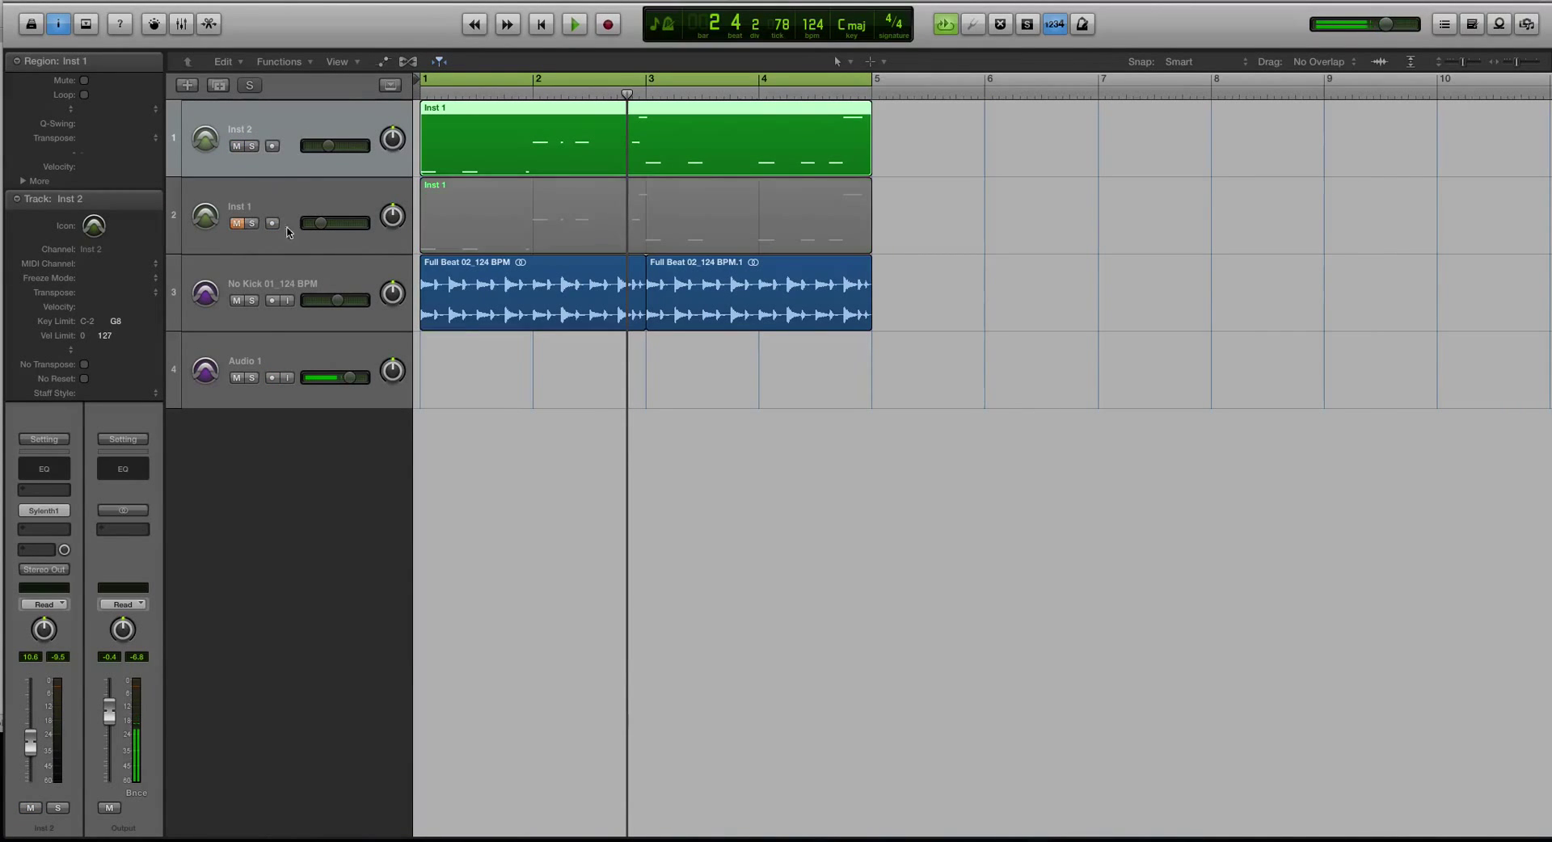
{"action": "left_click", "coordinate": [44, 511]}
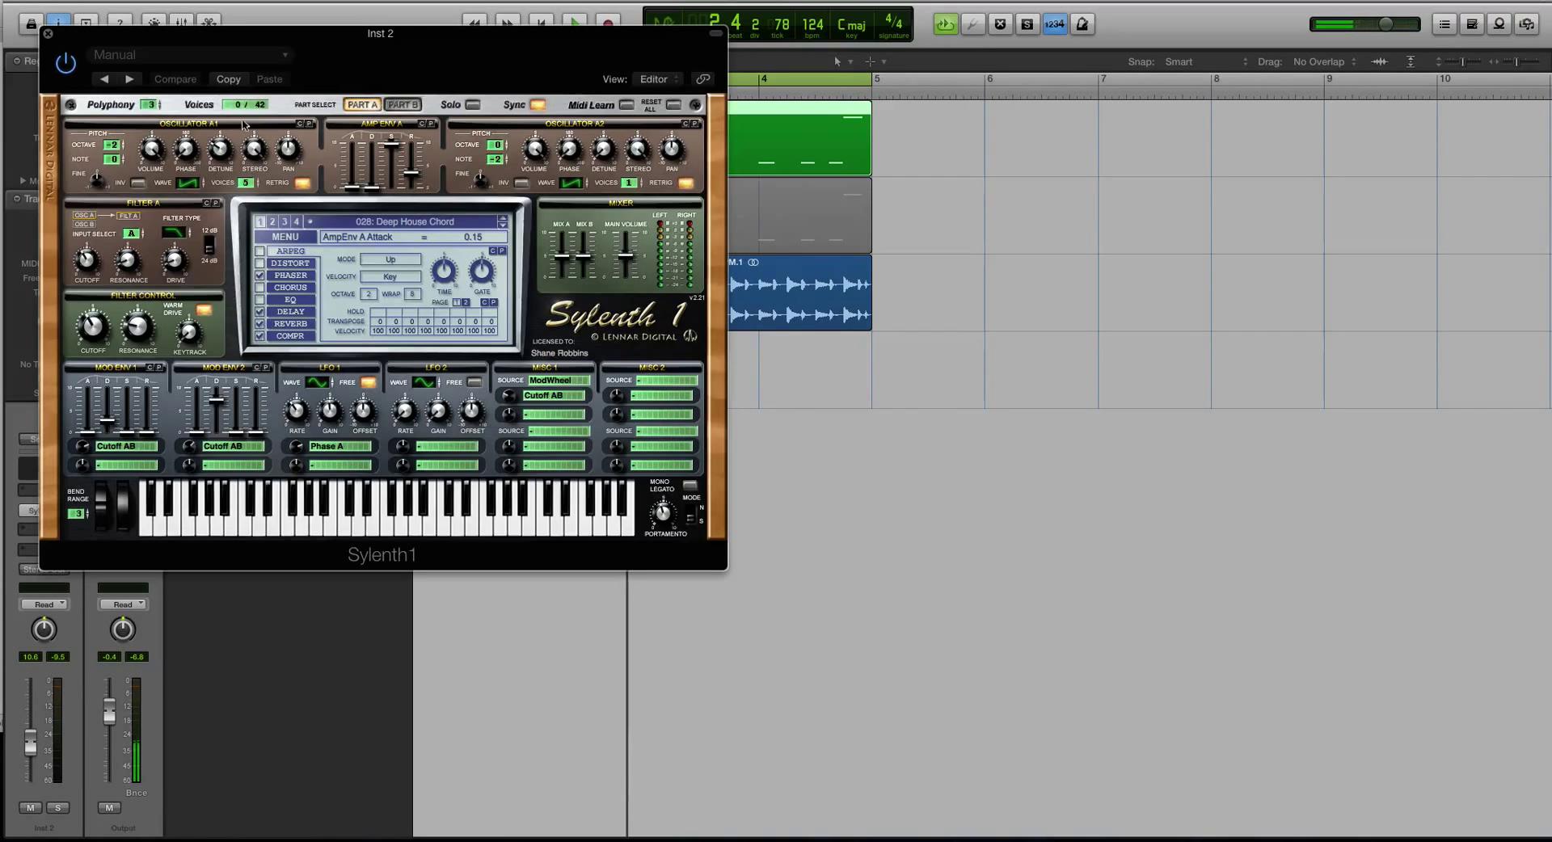
{"action": "left_click_drag", "start_coordinate": [200, 41], "coordinate": [854, 140]}
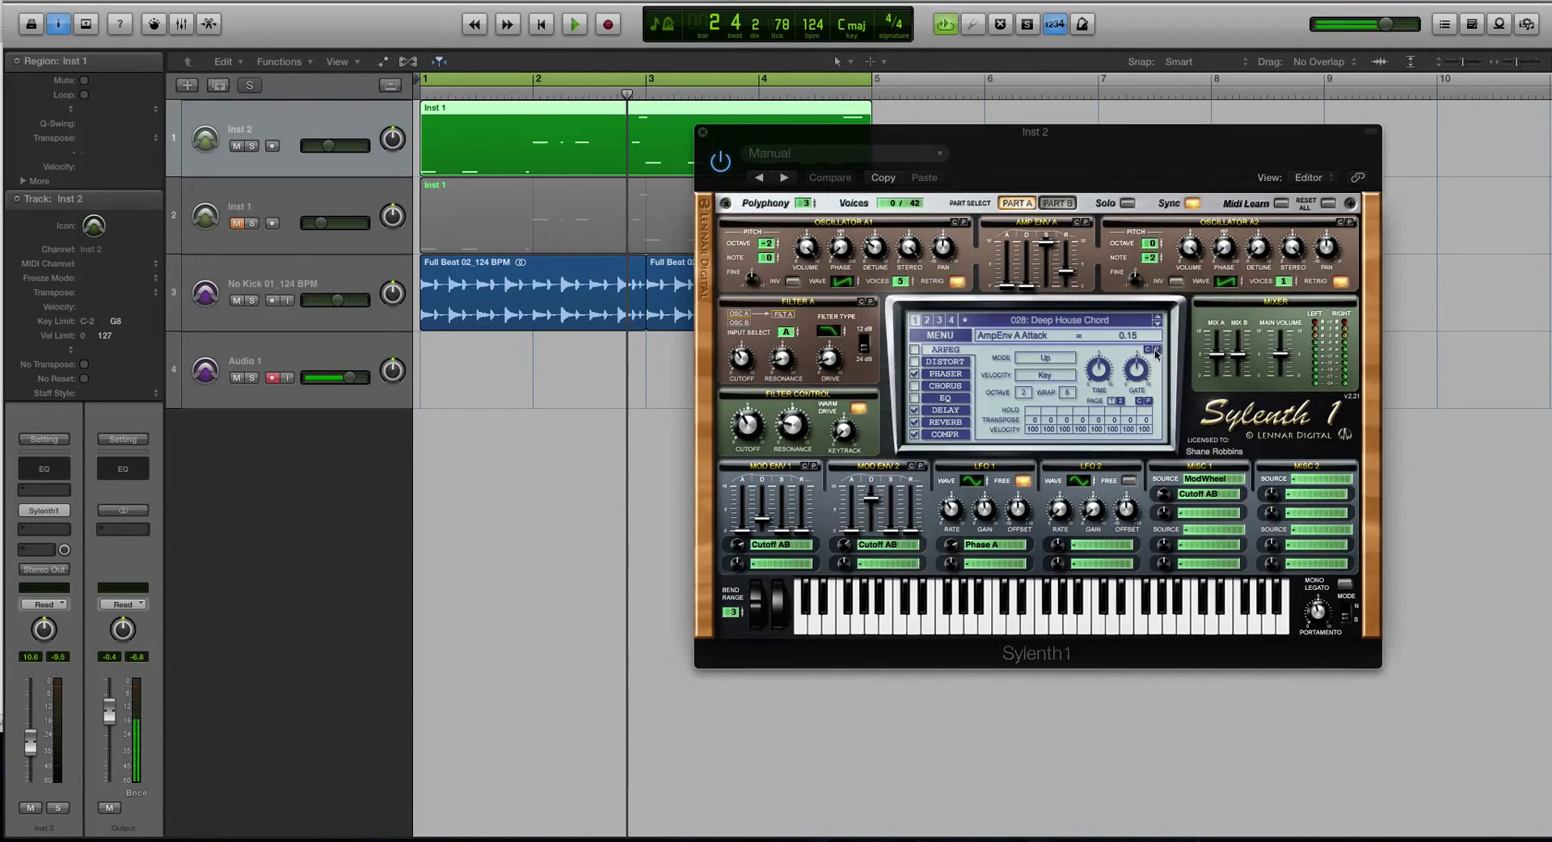
Step: Play the Inst 2 part from the start and raise Oscillator A2's Octave to +1
{"action": "key", "text": "shift+space"}
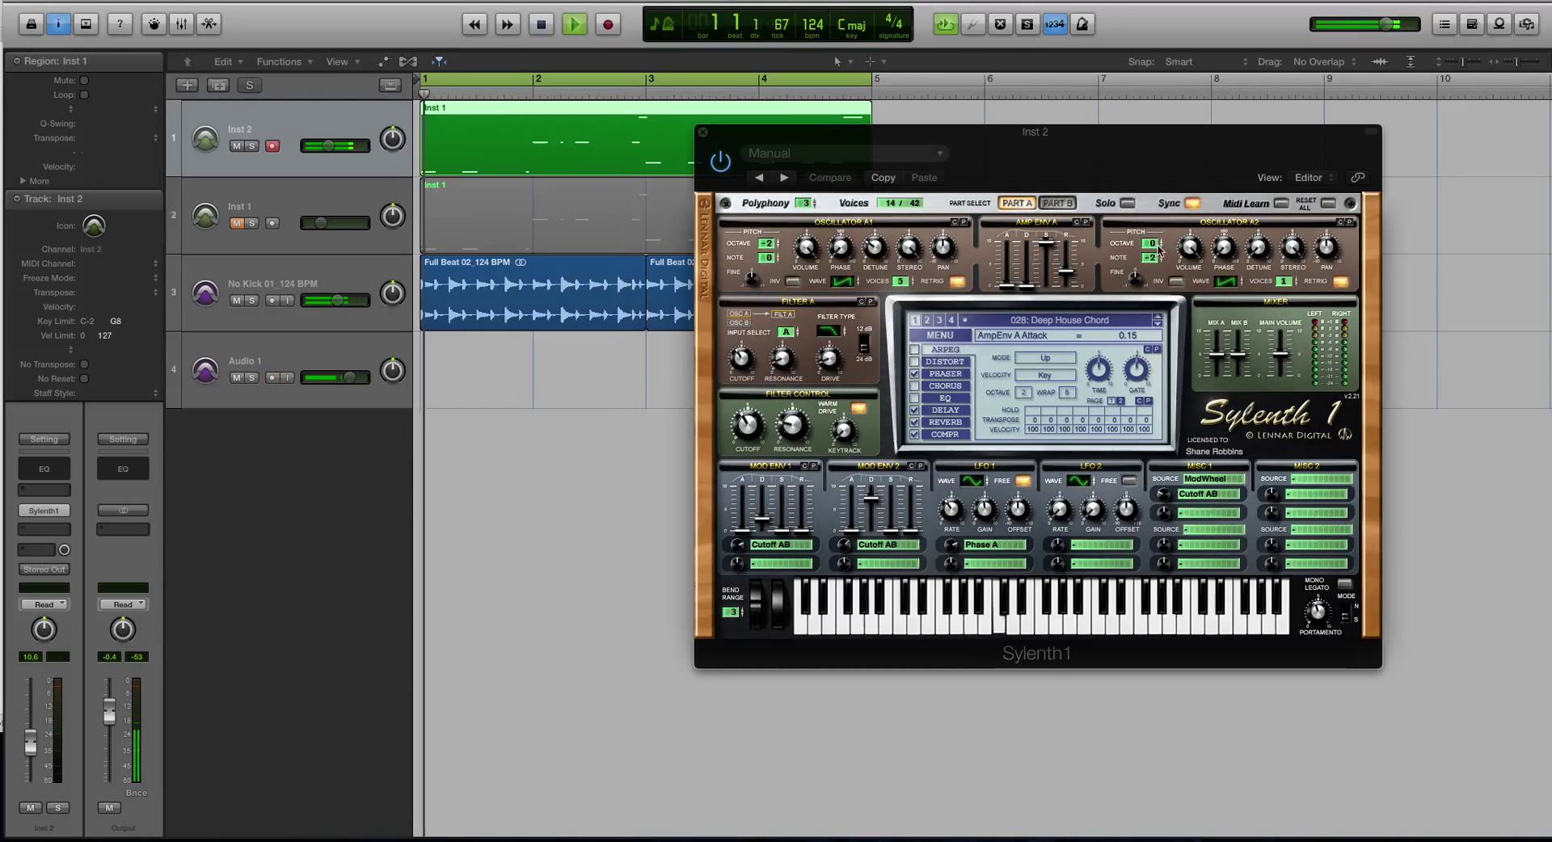
{"action": "scroll", "coordinate": [1156, 245], "scroll_direction": "up", "scroll_amount": 1}
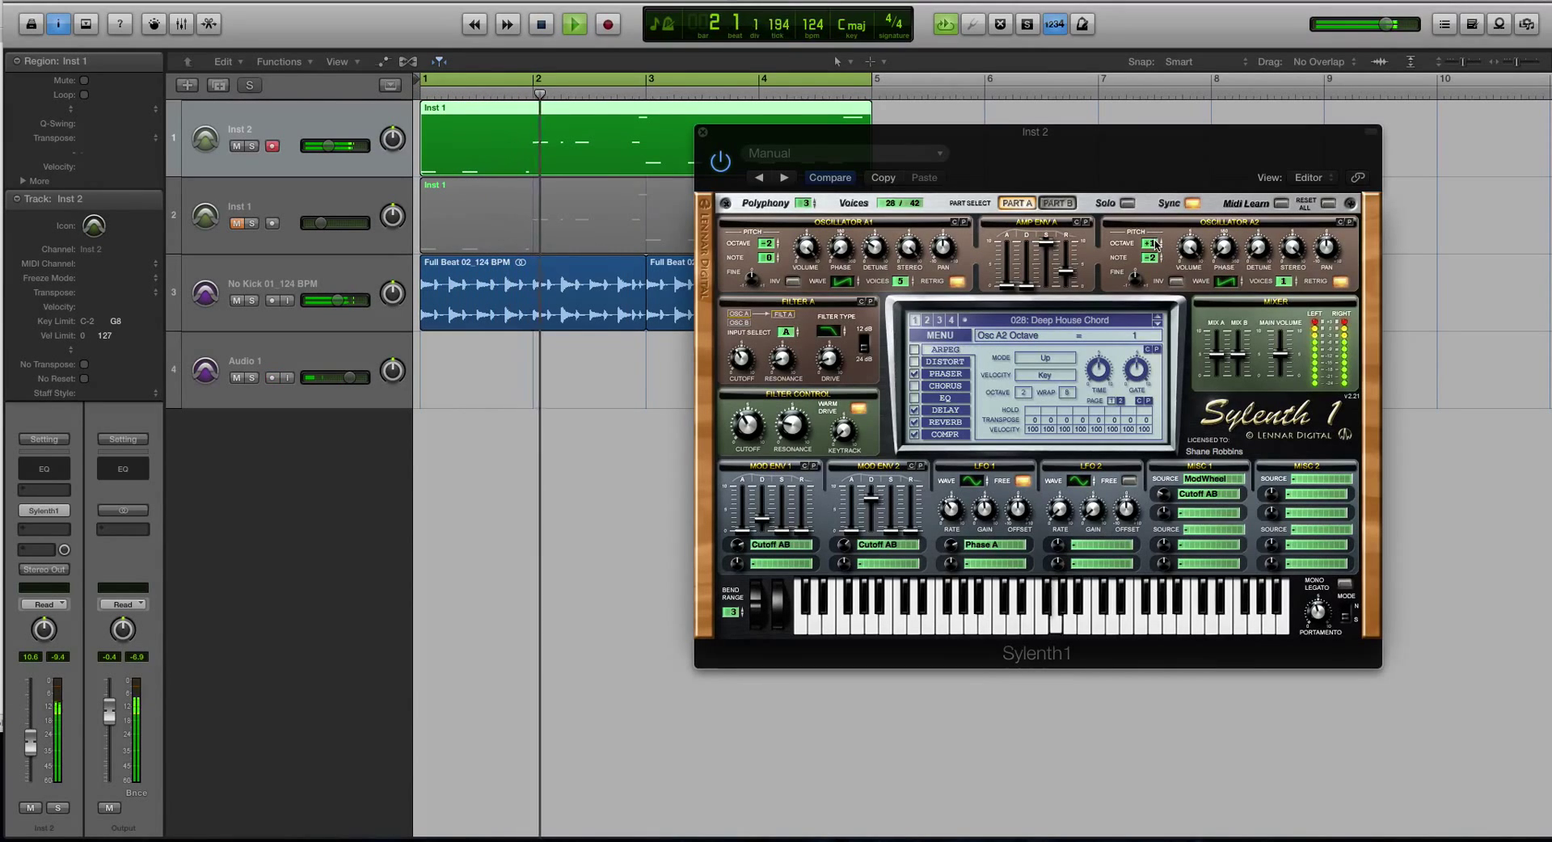
{"action": "scroll", "coordinate": [1156, 247], "scroll_direction": "down", "scroll_amount": 1}
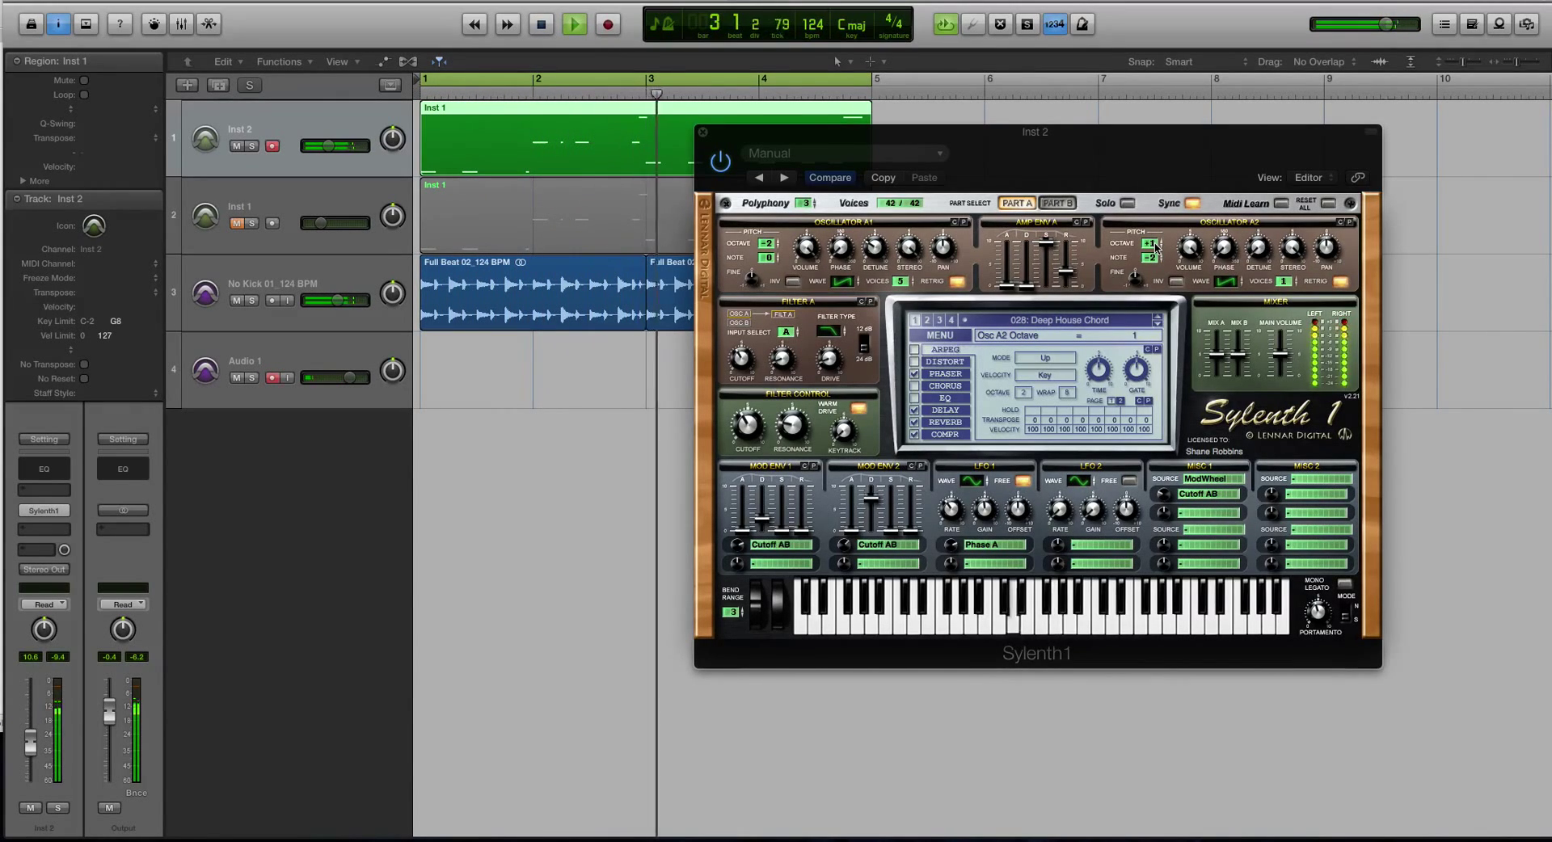
Step: Show Part B of Inst 2's Sylenth1 and move the plugin window below the Inst 2 region
{"action": "left_click", "coordinate": [1056, 203]}
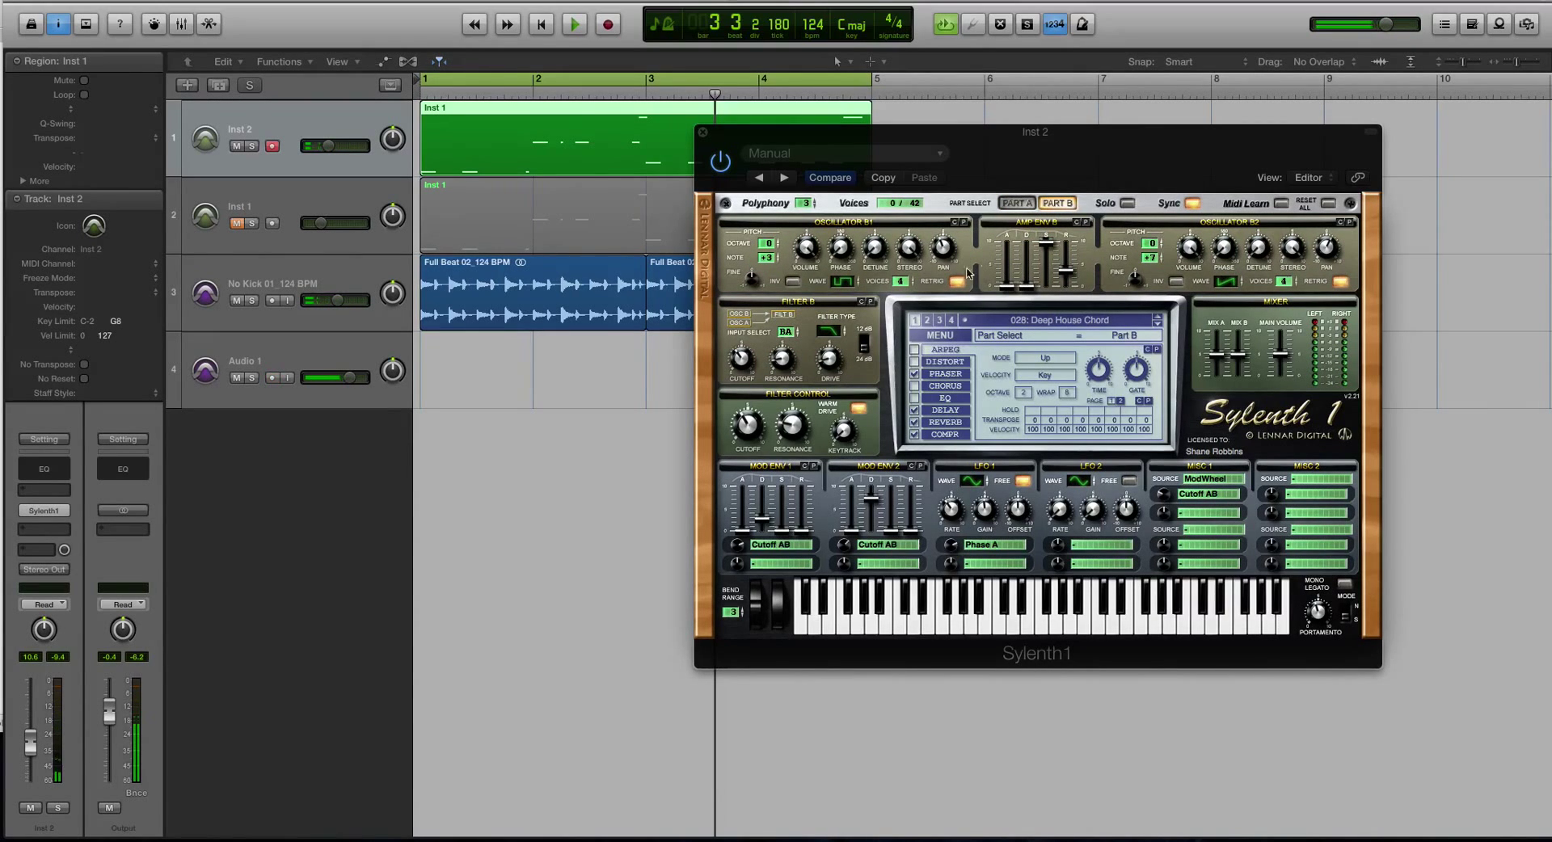
{"action": "left_click_drag", "start_coordinate": [838, 142], "coordinate": [786, 245]}
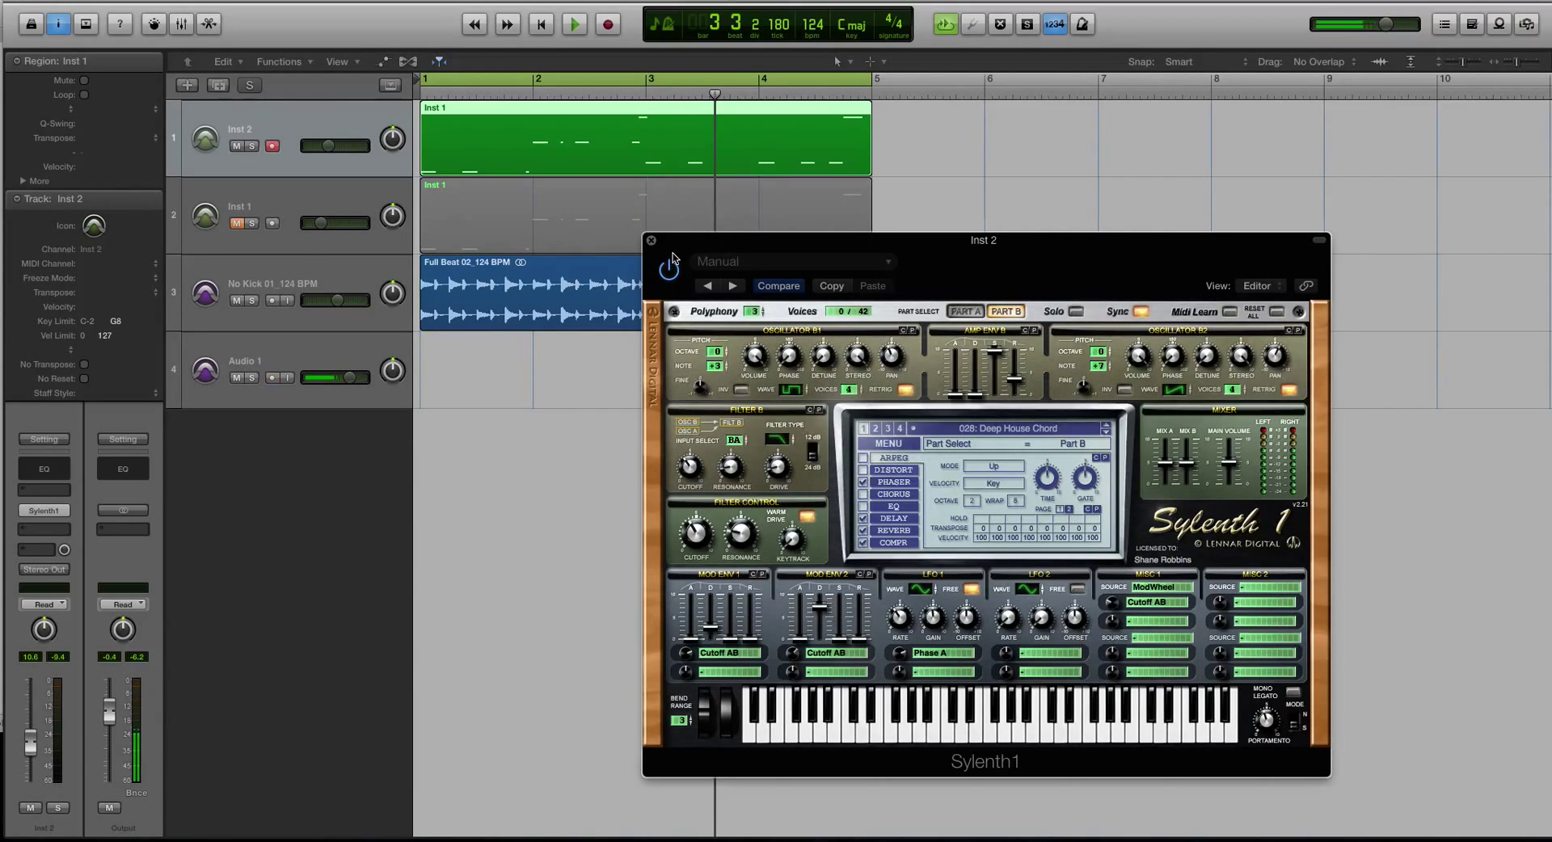
{"action": "left_click_drag", "start_coordinate": [673, 241], "coordinate": [700, 256]}
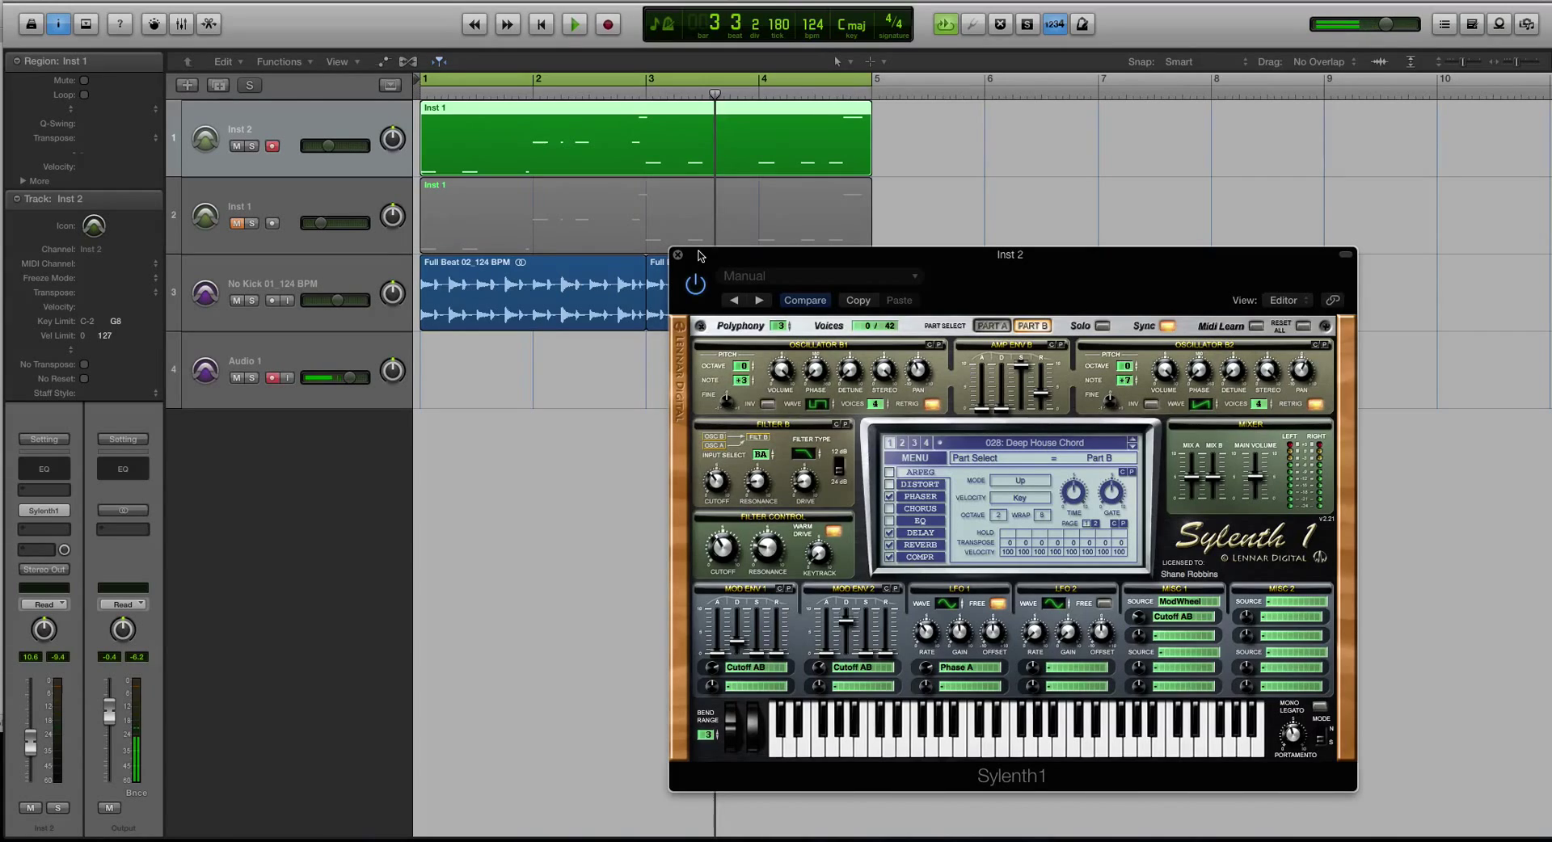
{"action": "left_click_drag", "start_coordinate": [701, 257], "coordinate": [677, 254]}
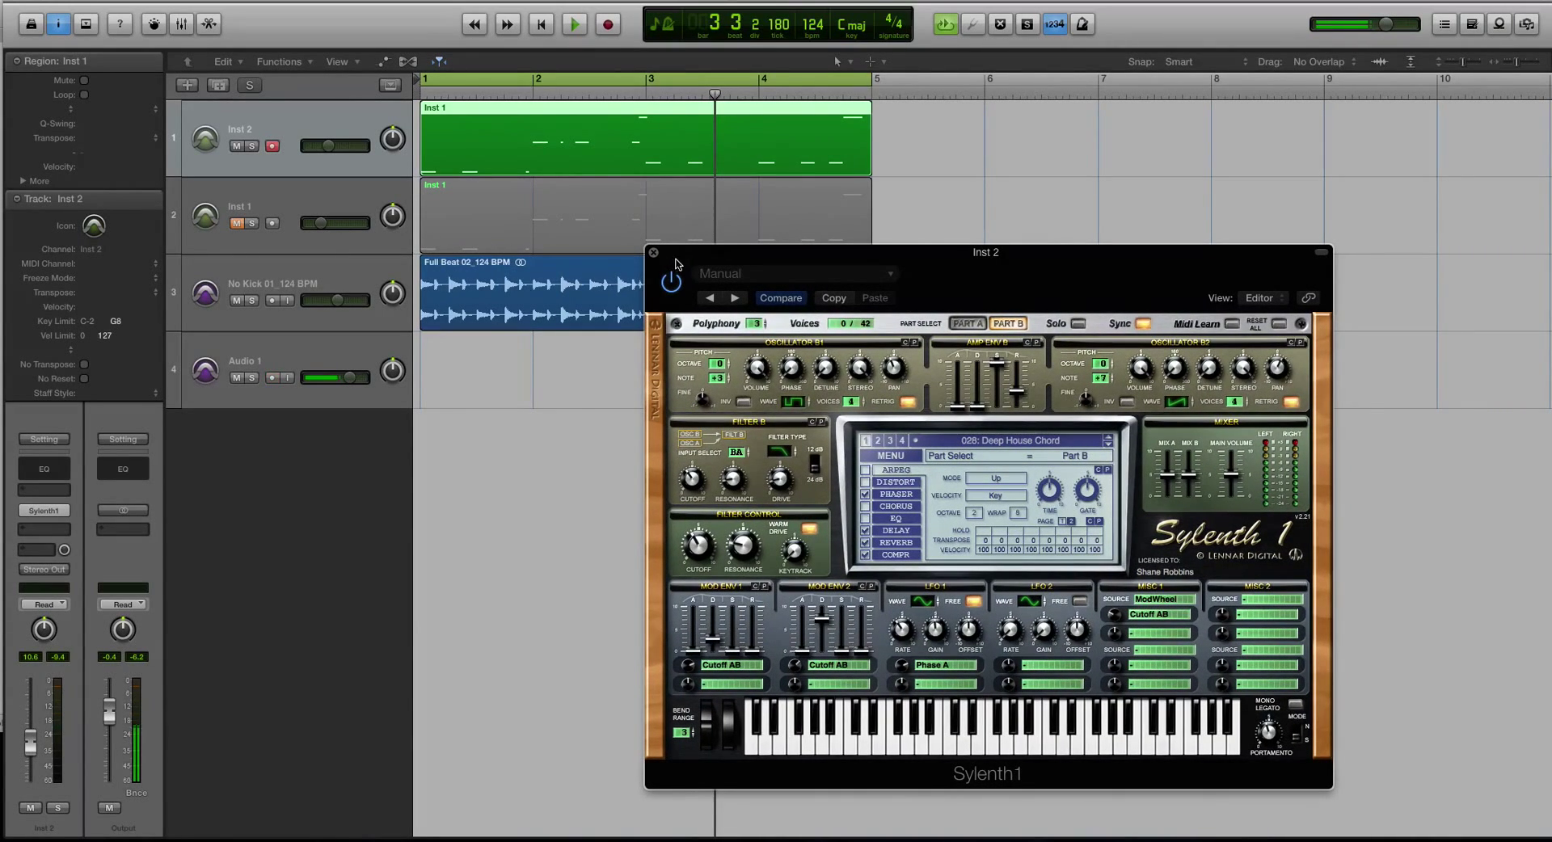